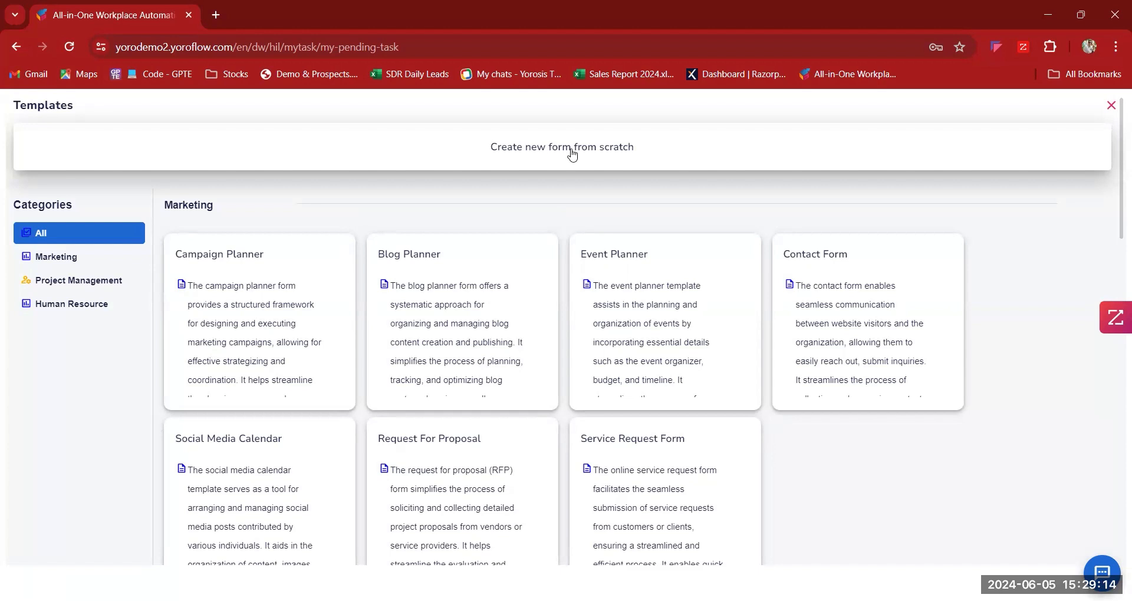
{"action": "left_click", "coordinate": [571, 153]}
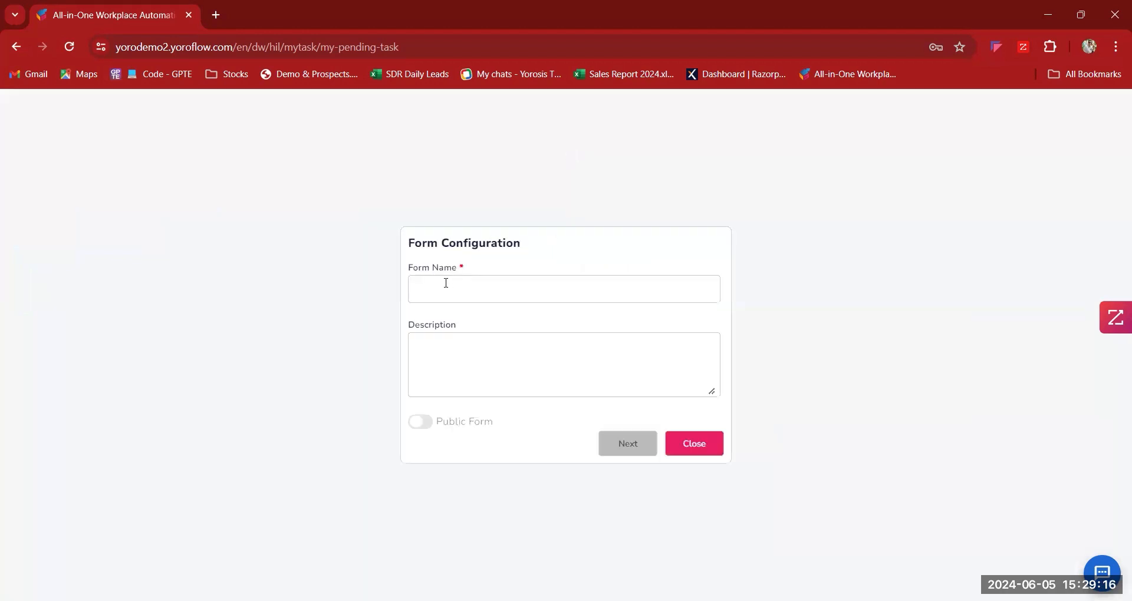
{"action": "left_click", "coordinate": [484, 286]}
{"action": "type", "text": "W"}
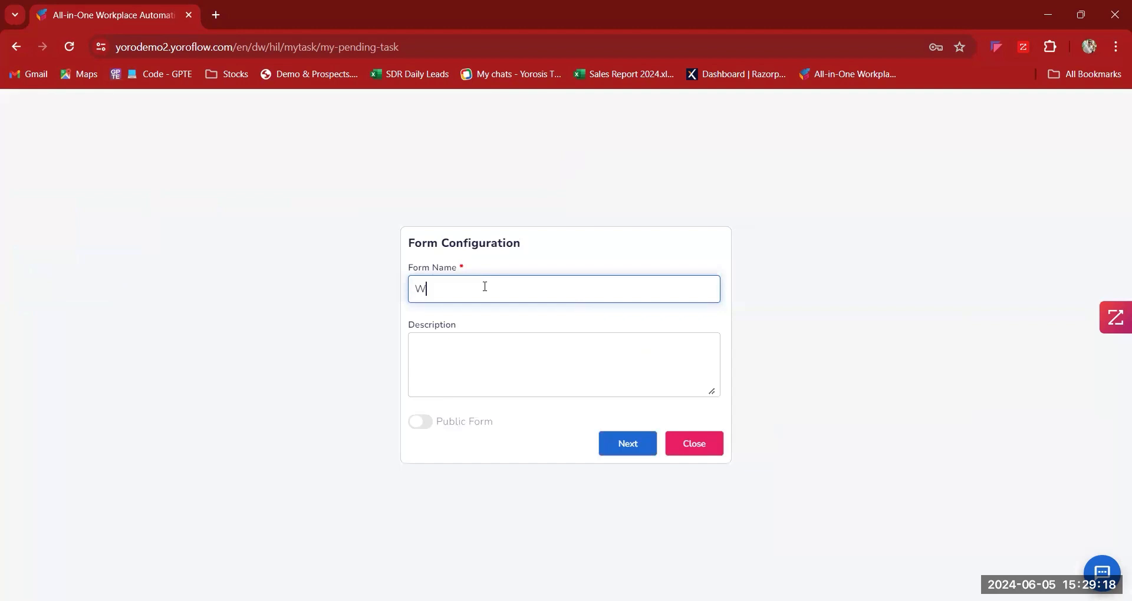
{"action": "type", "text": "ebinar Form"}
{"action": "key", "text": "ctrl+a"}
{"action": "key", "text": "ctrl+c"}
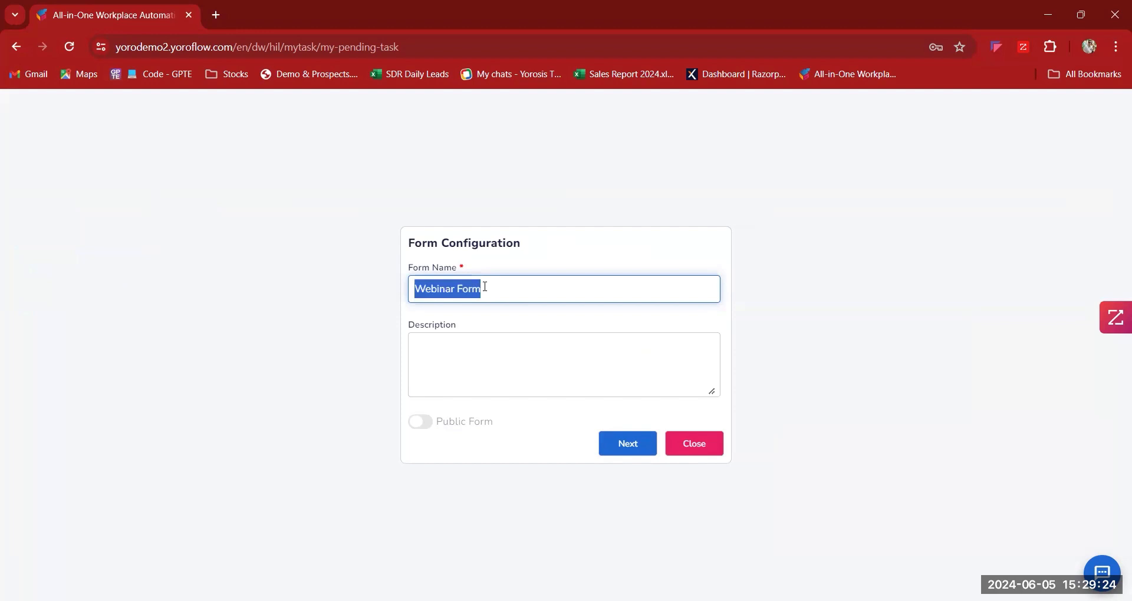
{"action": "left_click", "coordinate": [493, 350]}
{"action": "key", "text": "ctrl+v"}
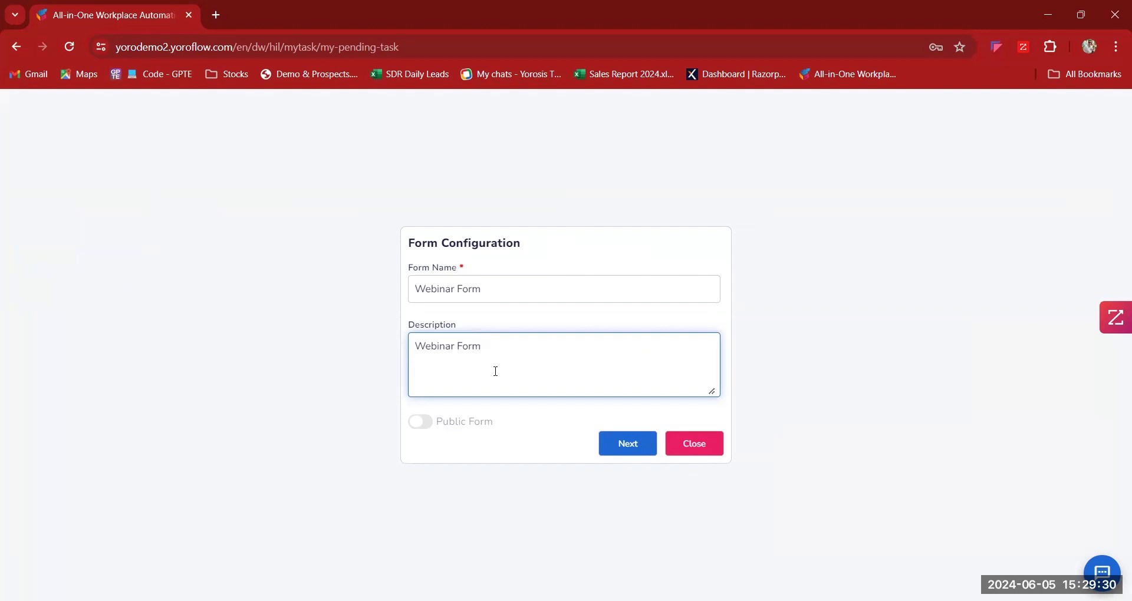
{"action": "left_click", "coordinate": [422, 422]}
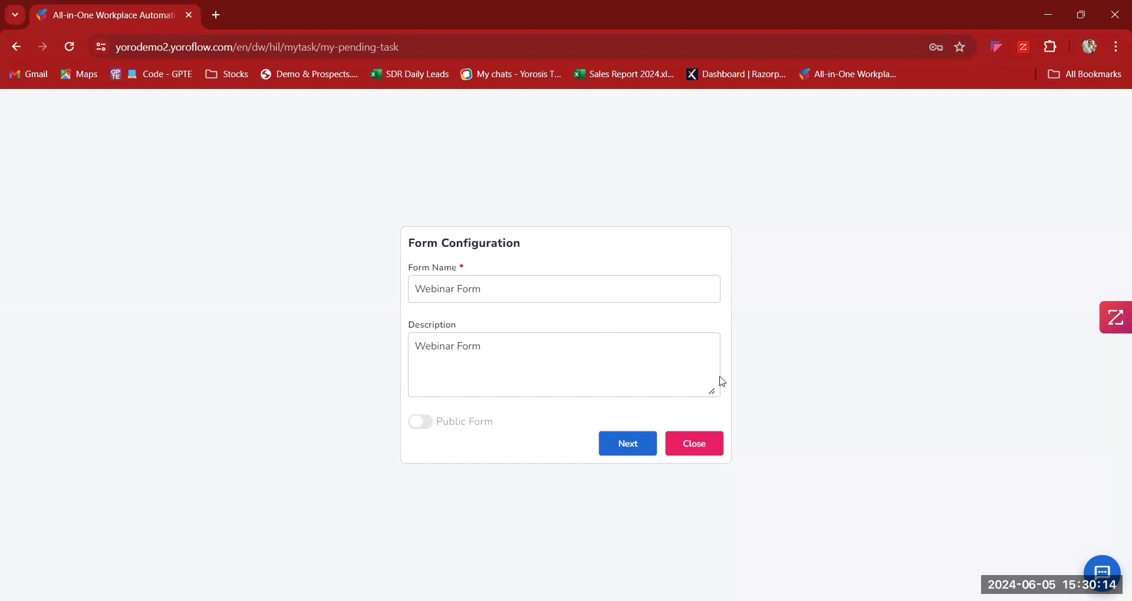
{"action": "left_click", "coordinate": [706, 452]}
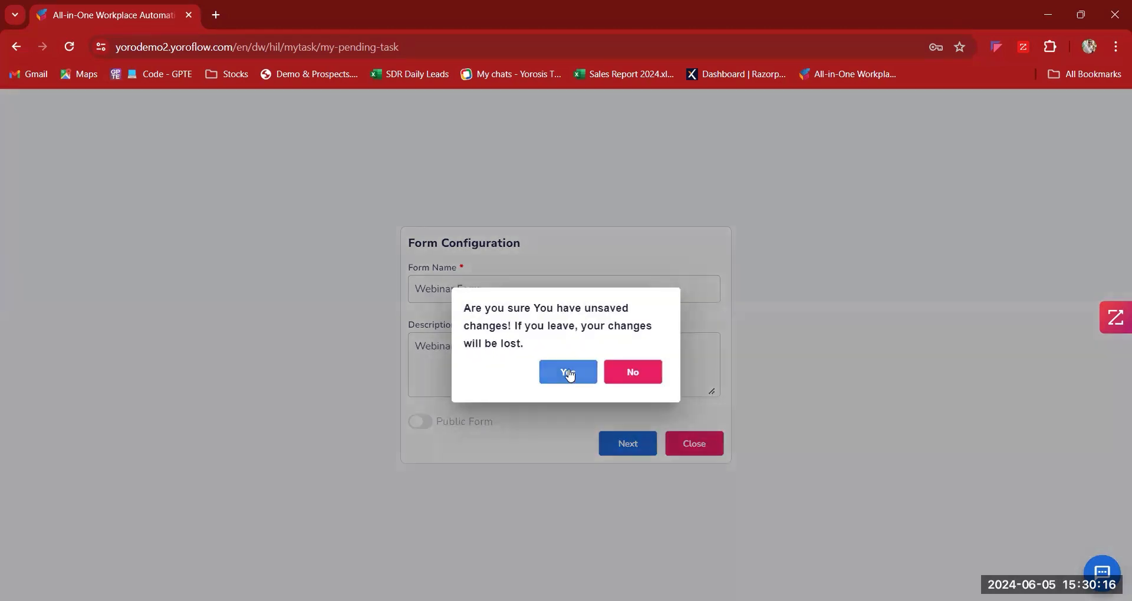
{"action": "left_click", "coordinate": [568, 373]}
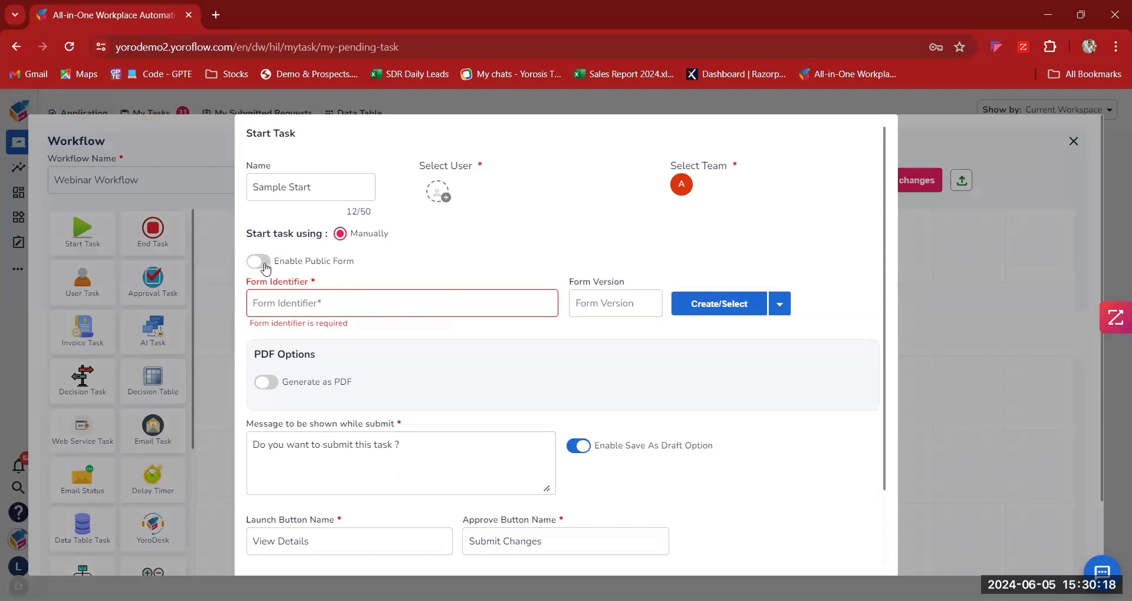
Step: Enable the public form option for the Sample Start task and begin a new form from scratch
{"action": "left_click", "coordinate": [263, 263]}
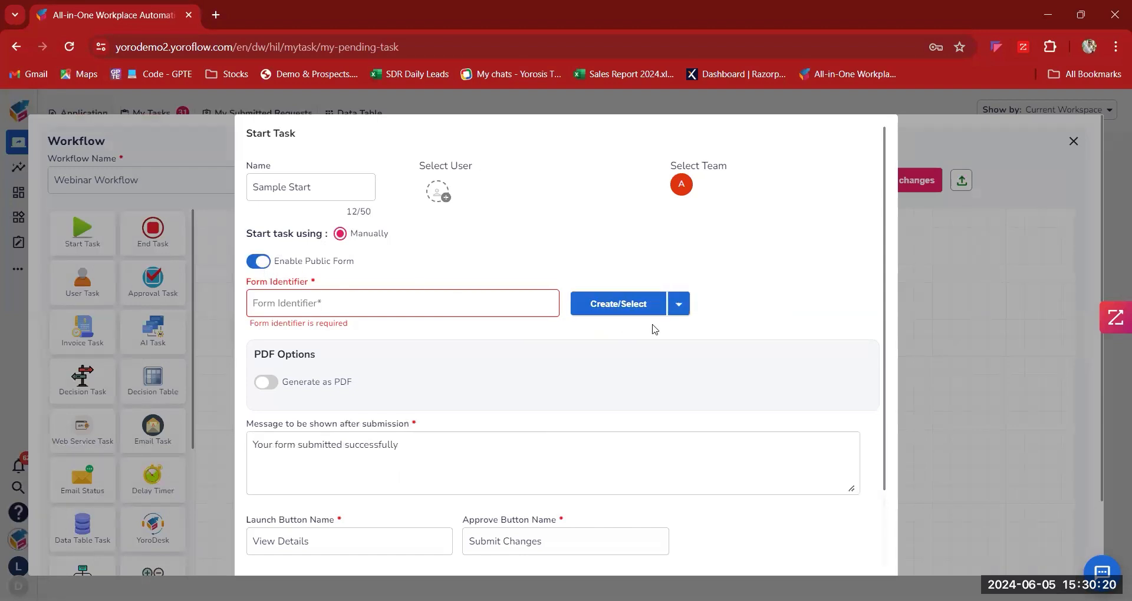
{"action": "left_click", "coordinate": [682, 307]}
{"action": "left_click", "coordinate": [711, 343]}
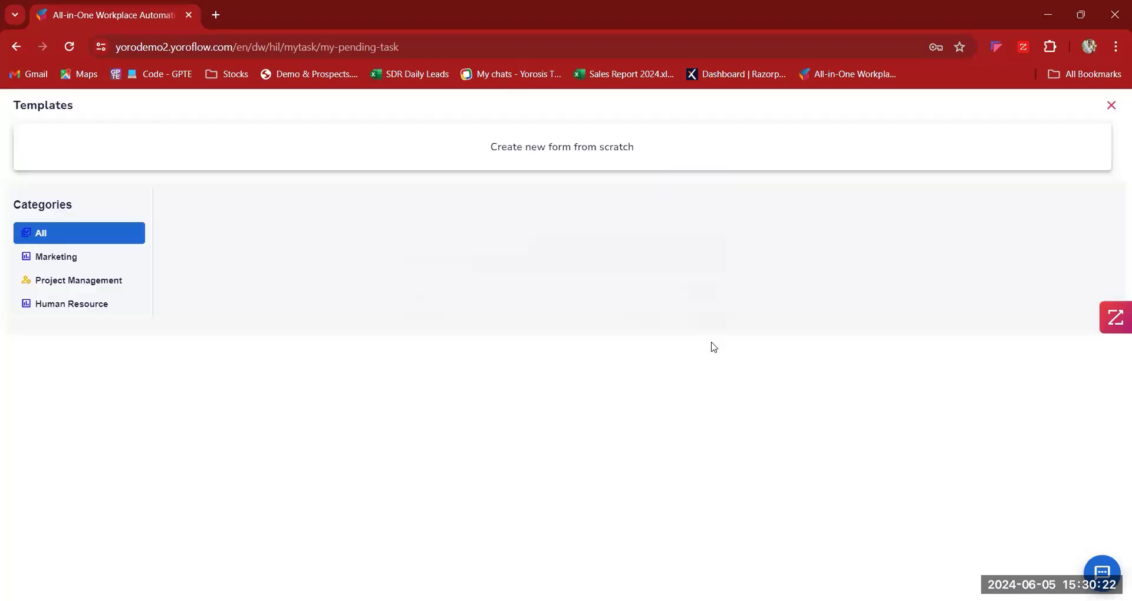
{"action": "left_click", "coordinate": [531, 154]}
Step: Enter "Webinar Form" as both the form name and the description, and continue to the form builder
{"action": "left_click", "coordinate": [466, 286]}
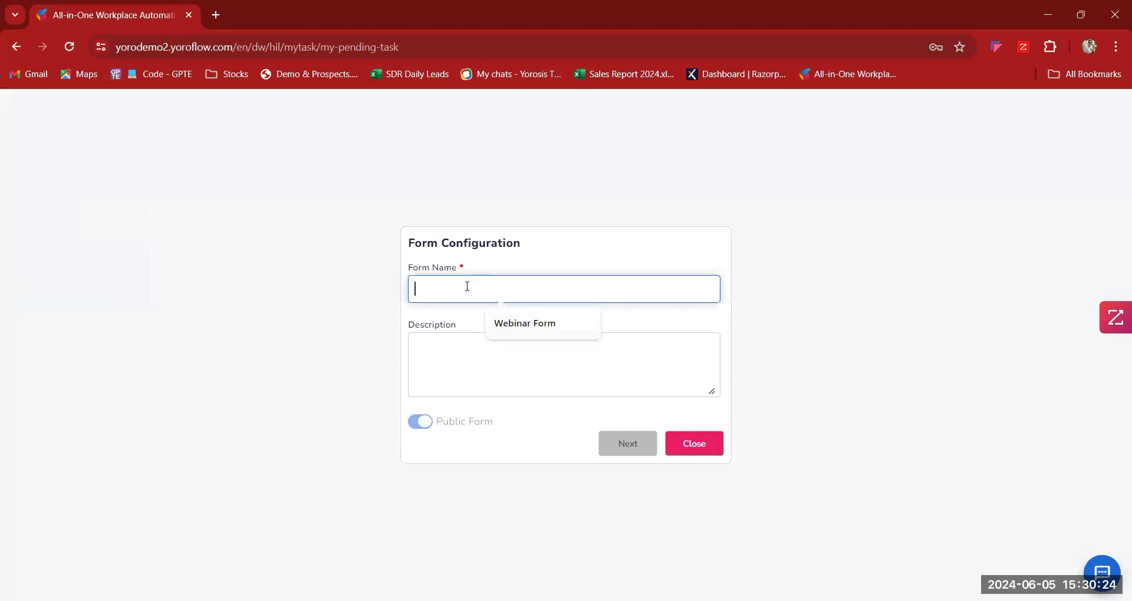
{"action": "left_click", "coordinate": [536, 329]}
{"action": "key", "text": "ctrl+a"}
{"action": "key", "text": "ctrl+c"}
{"action": "left_click", "coordinate": [480, 369]}
{"action": "key", "text": "ctrl+v"}
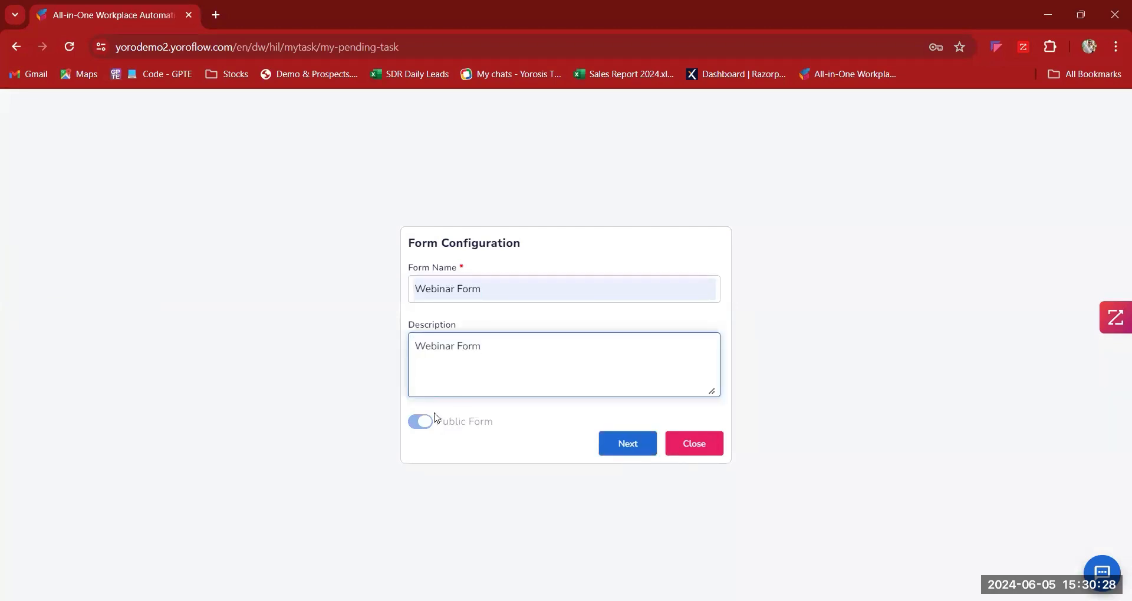
{"action": "left_click", "coordinate": [628, 450]}
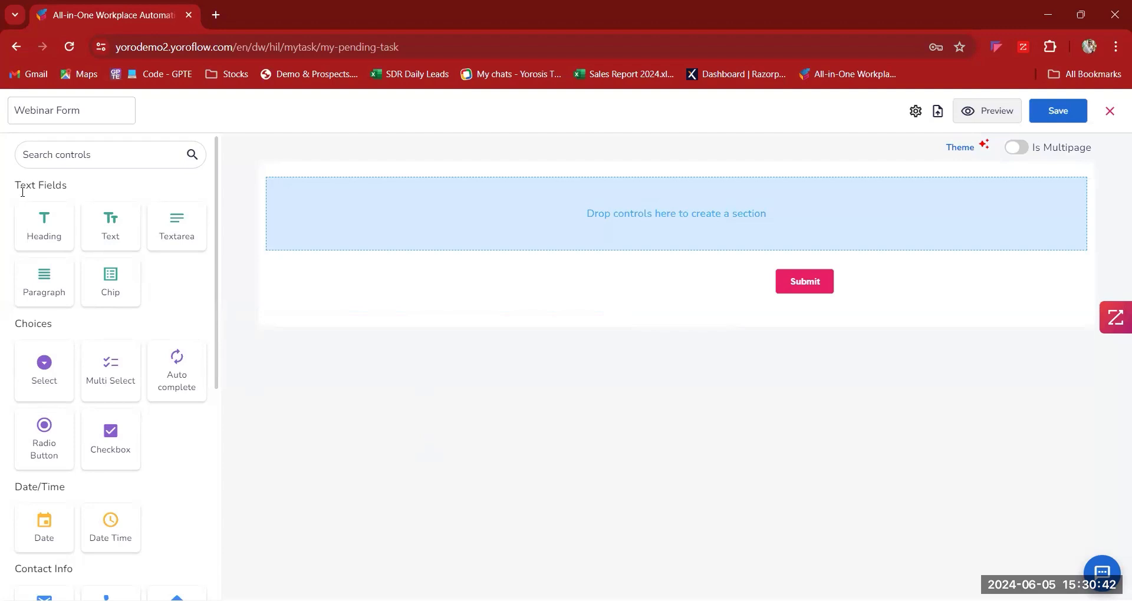
Step: Add a heading control to the empty section and label it "Webinar Form"
{"action": "scroll", "coordinate": [46, 424], "scroll_direction": "down", "scroll_amount": 1}
{"action": "scroll", "coordinate": [46, 424], "scroll_direction": "down", "scroll_amount": 3}
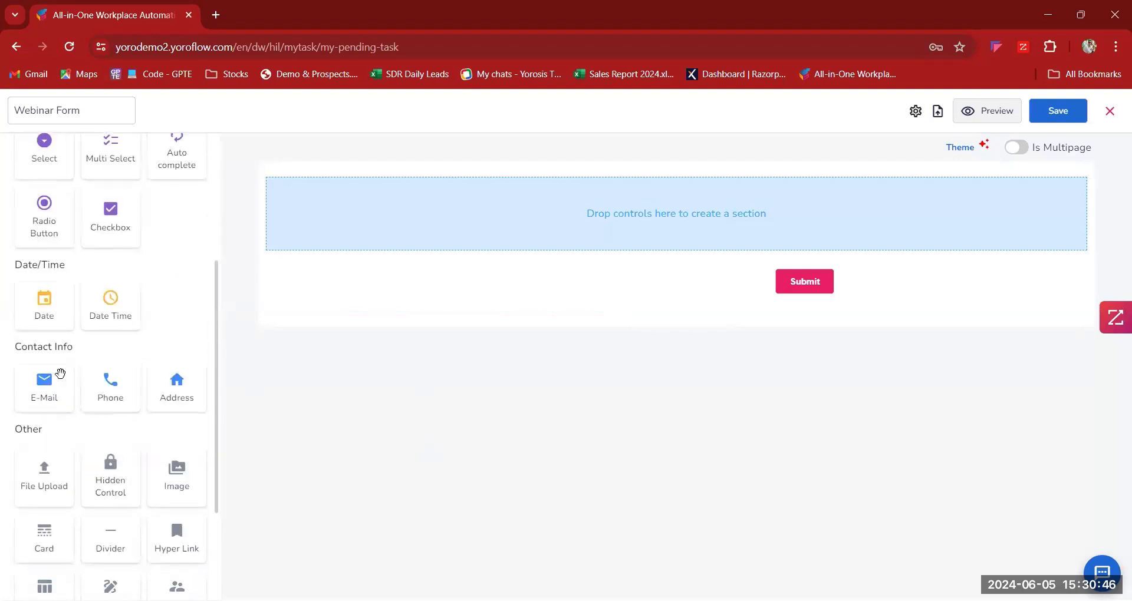
{"action": "scroll", "coordinate": [59, 371], "scroll_direction": "down", "scroll_amount": 3}
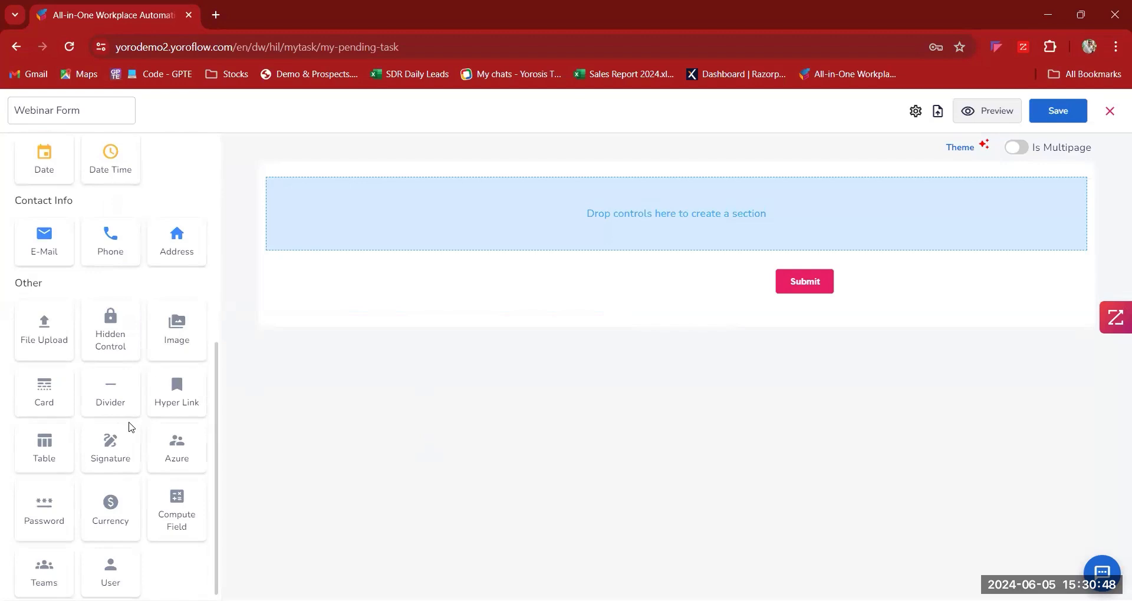
{"action": "scroll", "coordinate": [131, 427], "scroll_direction": "up", "scroll_amount": 6}
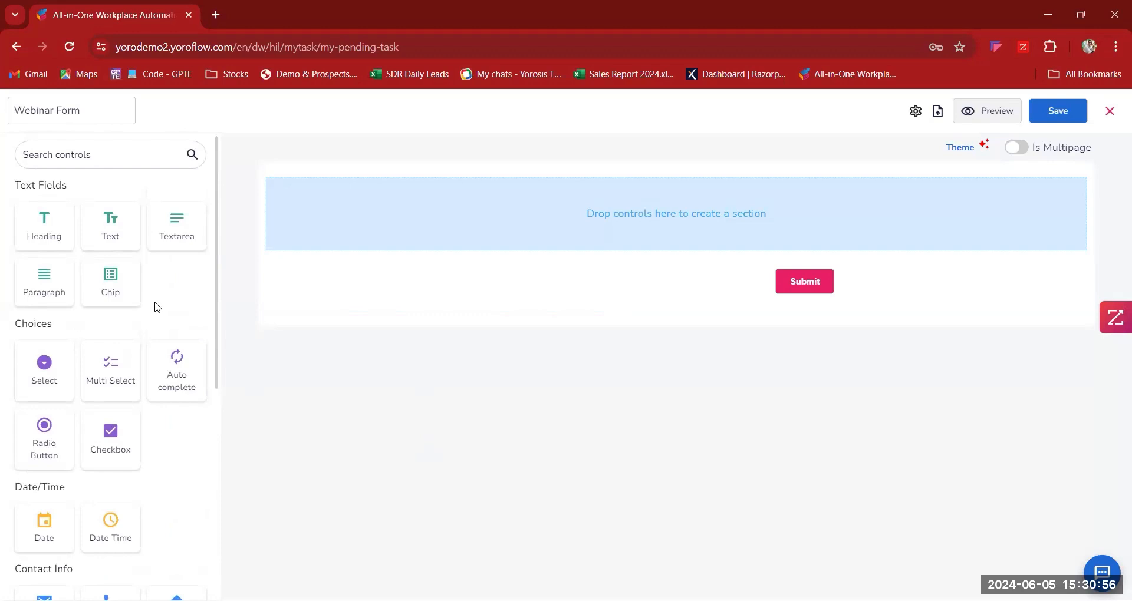
{"action": "left_click_drag", "start_coordinate": [36, 230], "coordinate": [284, 217]}
{"action": "left_click", "coordinate": [947, 258]}
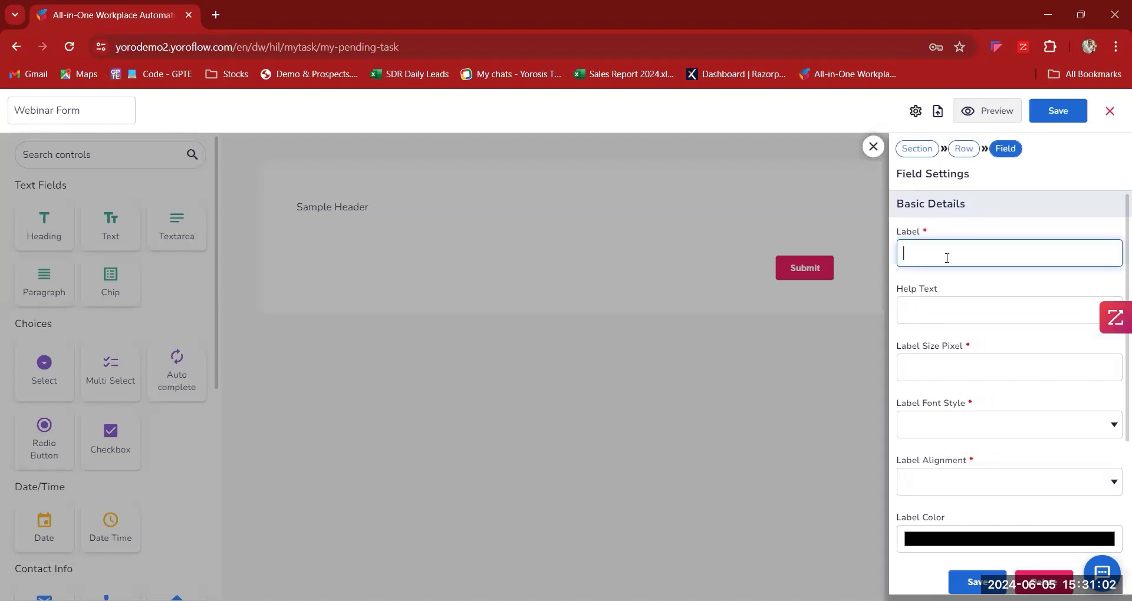
{"action": "type", "text": "Webinar Form"}
Step: Set the heading's label font style to Times New Roman and its label size to 20 pixels
{"action": "left_click", "coordinate": [952, 362]}
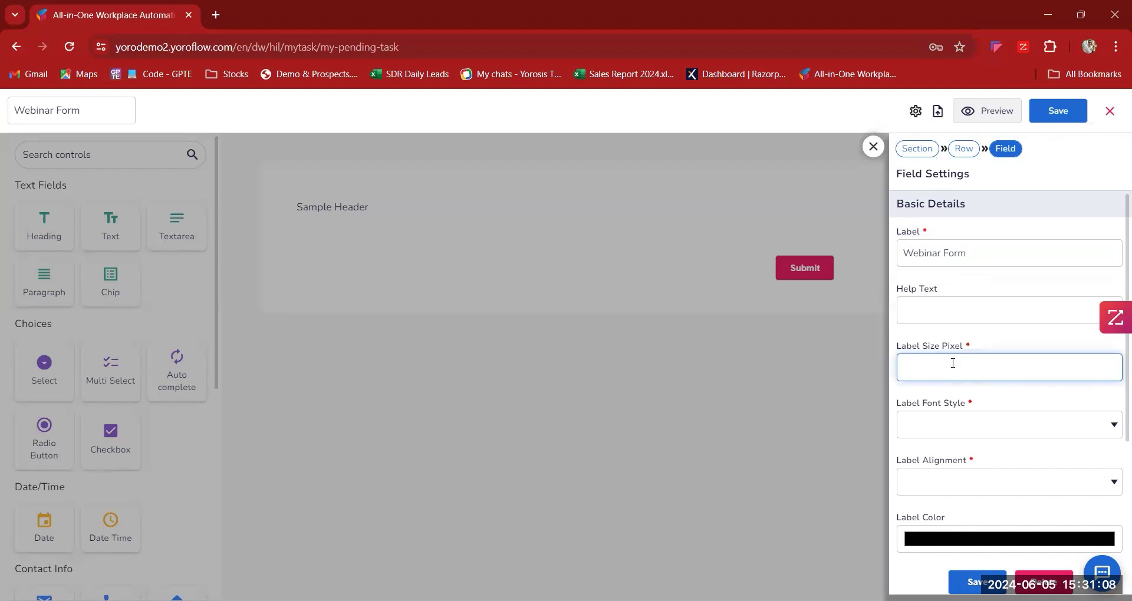
{"action": "left_click", "coordinate": [950, 428]}
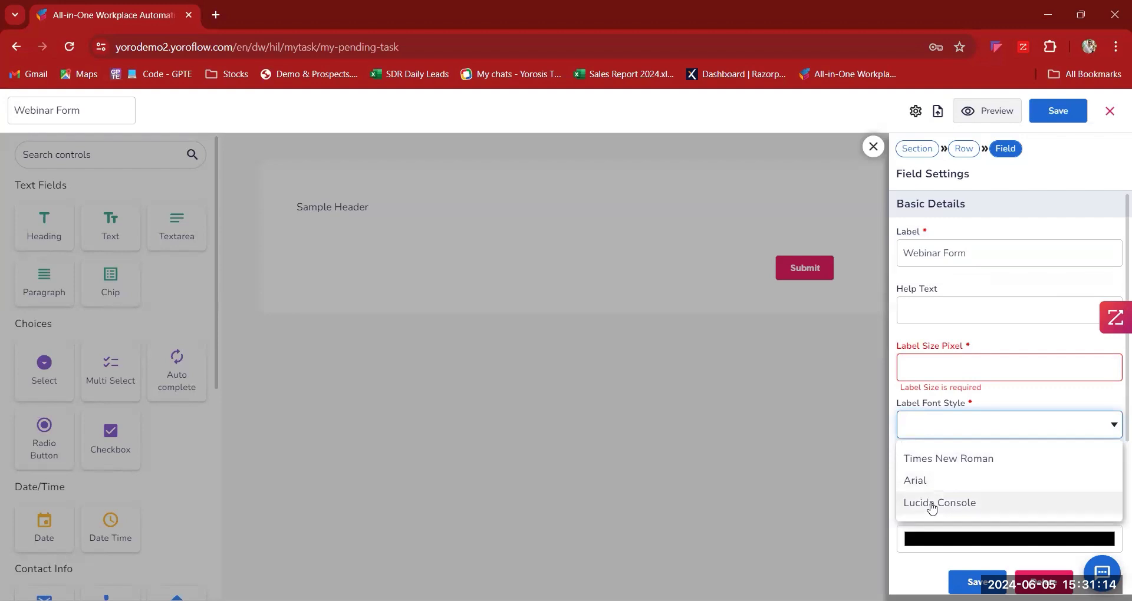
{"action": "left_click", "coordinate": [934, 457]}
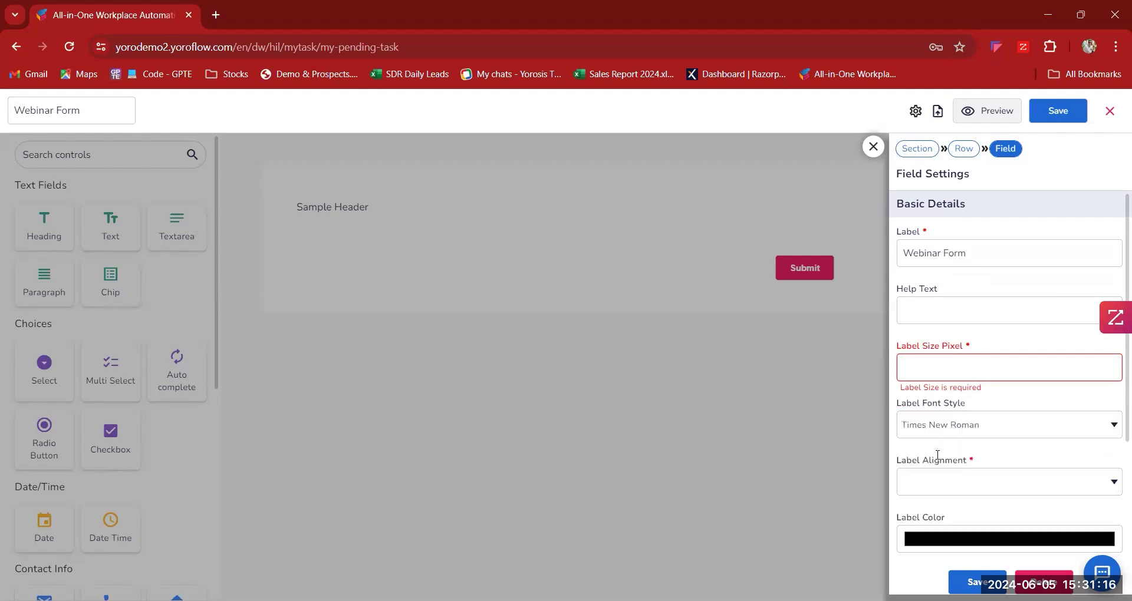
{"action": "left_click", "coordinate": [941, 373]}
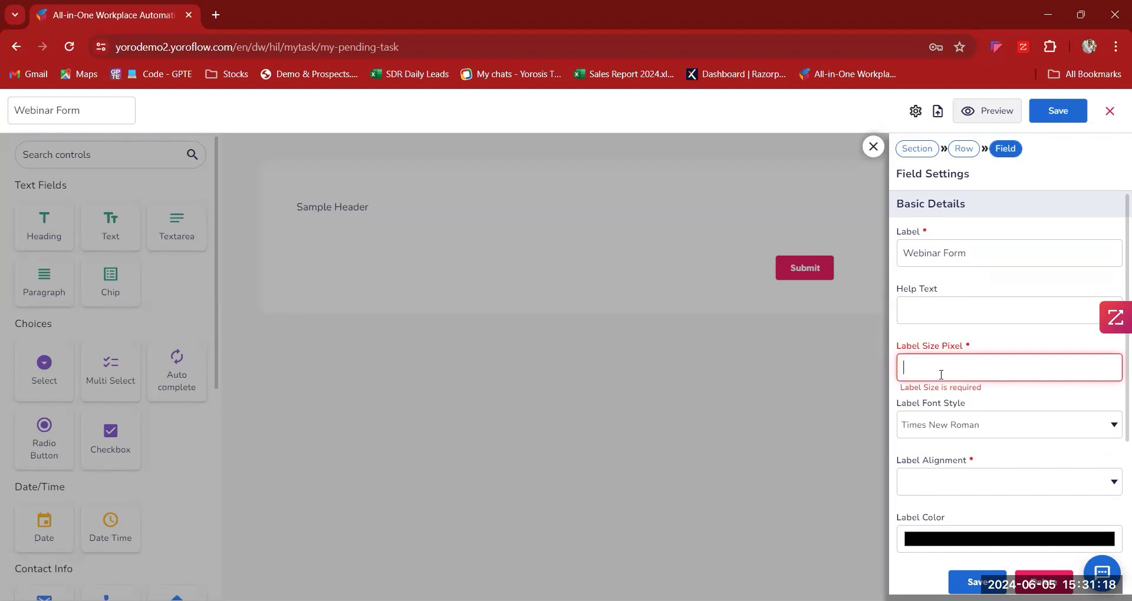
{"action": "type", "text": "20"}
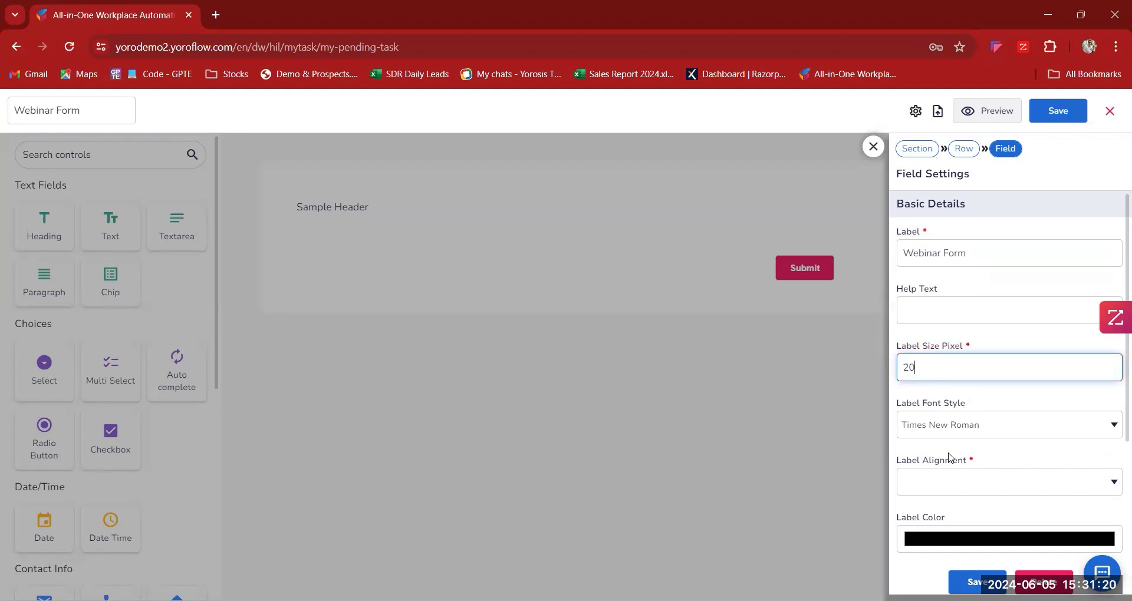
Step: Set the heading's label alignment to Center, keep the black label color, and save the field settings
{"action": "scroll", "coordinate": [949, 457], "scroll_direction": "down", "scroll_amount": 1}
{"action": "left_click", "coordinate": [942, 413]}
{"action": "left_click", "coordinate": [936, 487]}
{"action": "scroll", "coordinate": [978, 435], "scroll_direction": "down", "scroll_amount": 2}
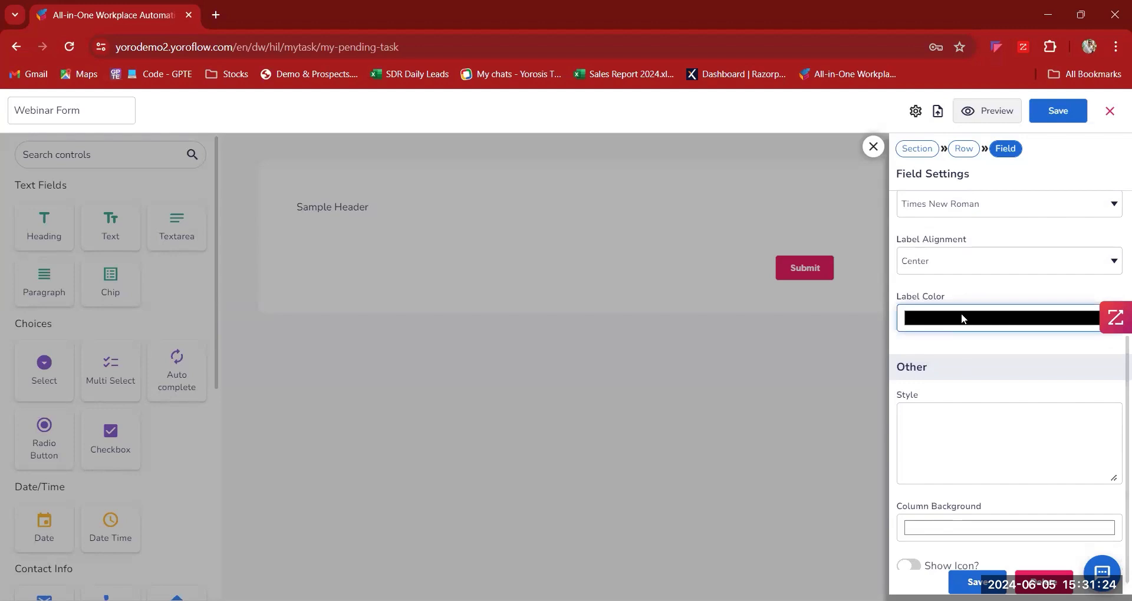
{"action": "left_click", "coordinate": [961, 318]}
{"action": "left_click", "coordinate": [976, 449]}
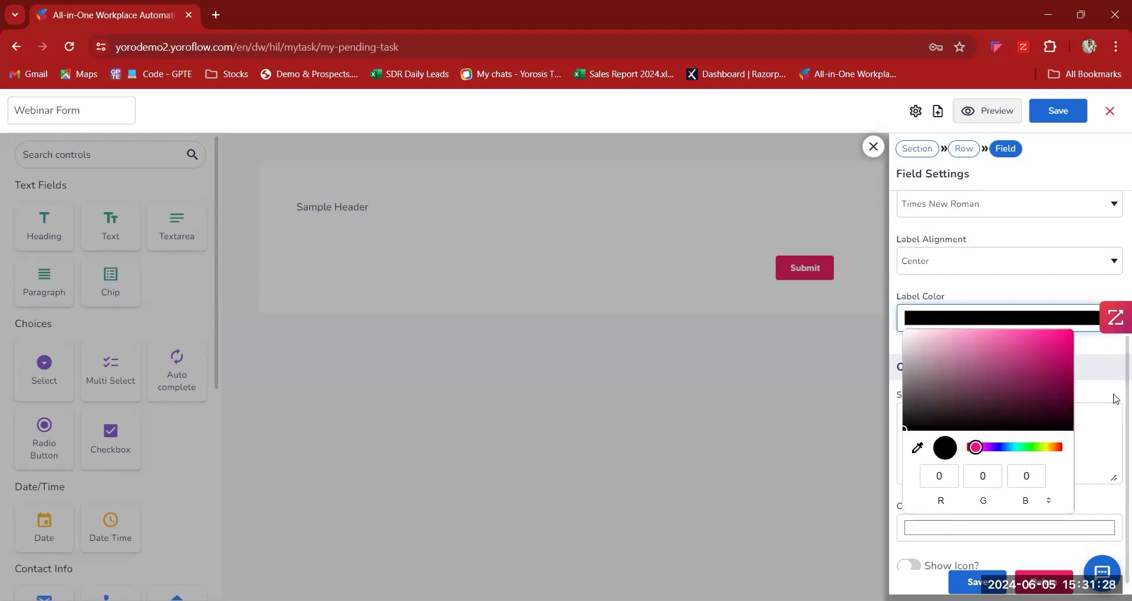
{"action": "left_click", "coordinate": [1100, 442]}
{"action": "scroll", "coordinate": [973, 421], "scroll_direction": "down", "scroll_amount": 1}
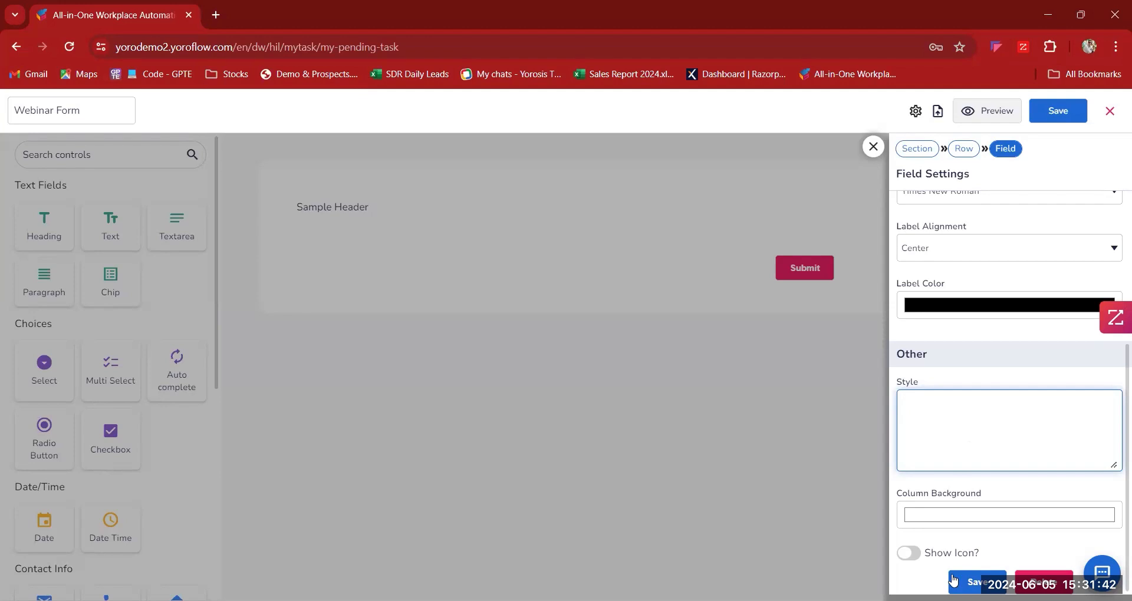
{"action": "left_click", "coordinate": [973, 583]}
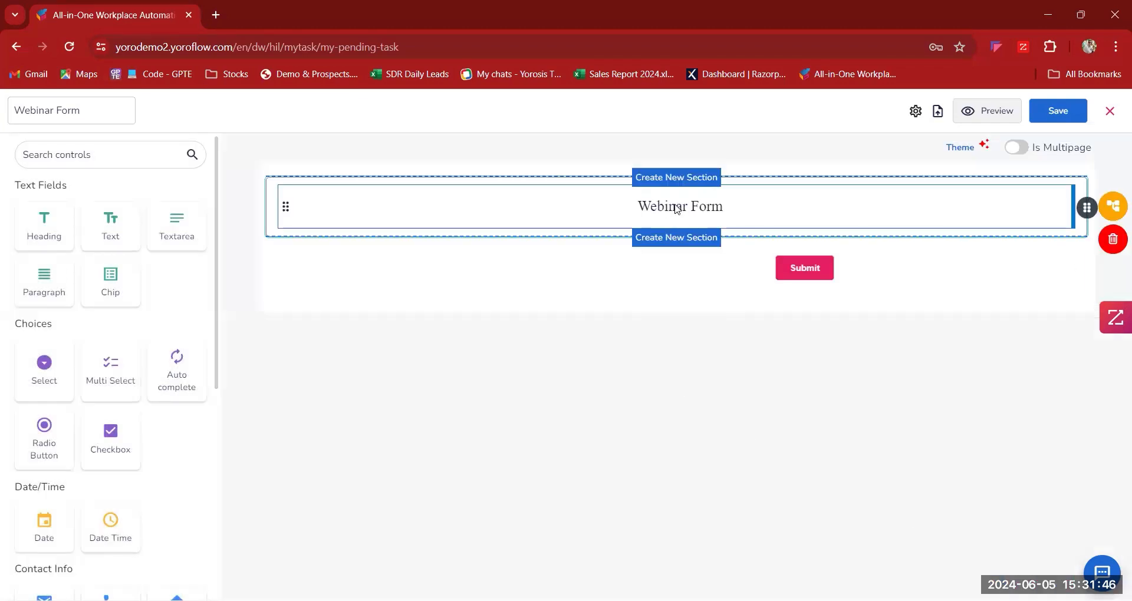
Step: Change the heading's label to "WEBINAR FORM" in capitals and update the field
{"action": "left_click", "coordinate": [675, 212]}
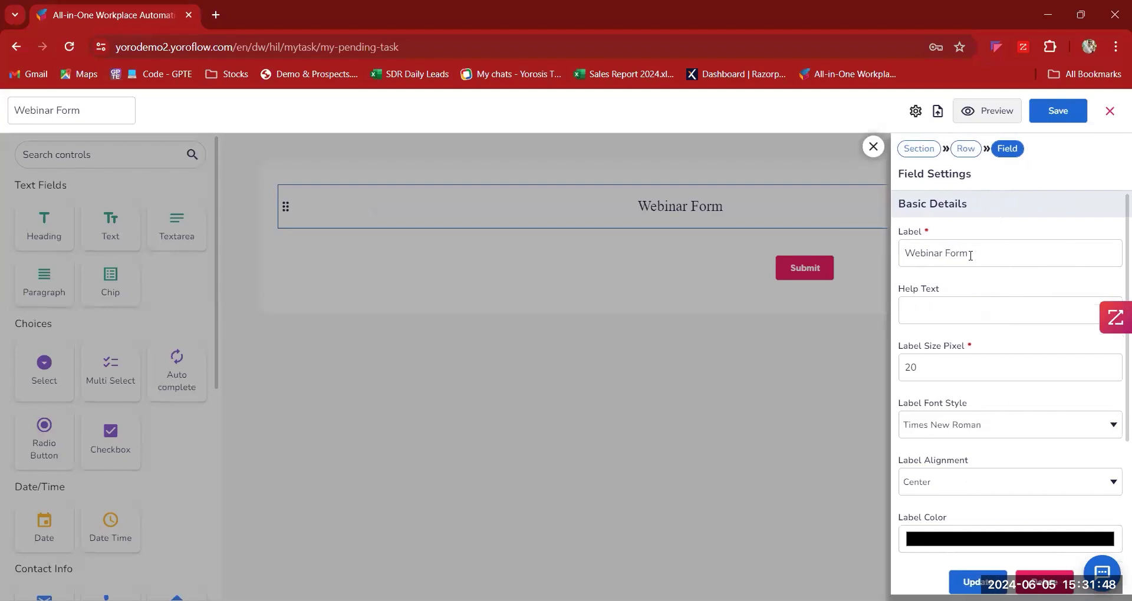
{"action": "left_click_drag", "start_coordinate": [917, 253], "coordinate": [994, 253]}
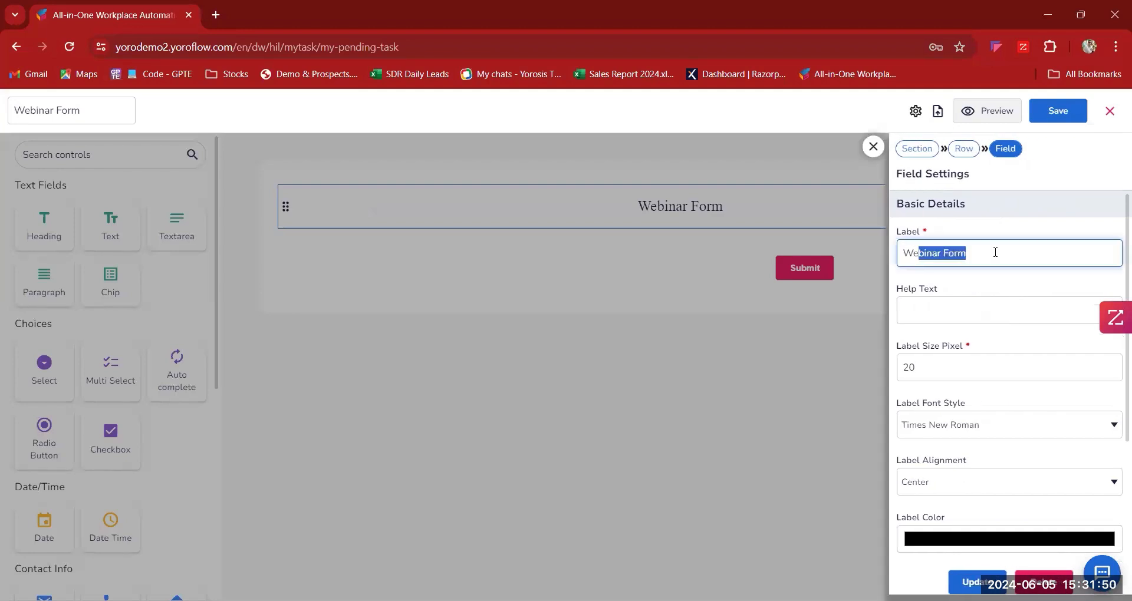
{"action": "key", "text": "BackSpace"}
{"action": "key", "text": "BackSpace"}
{"action": "key", "text": "BackSpace"}
{"action": "type", "text": "W"}
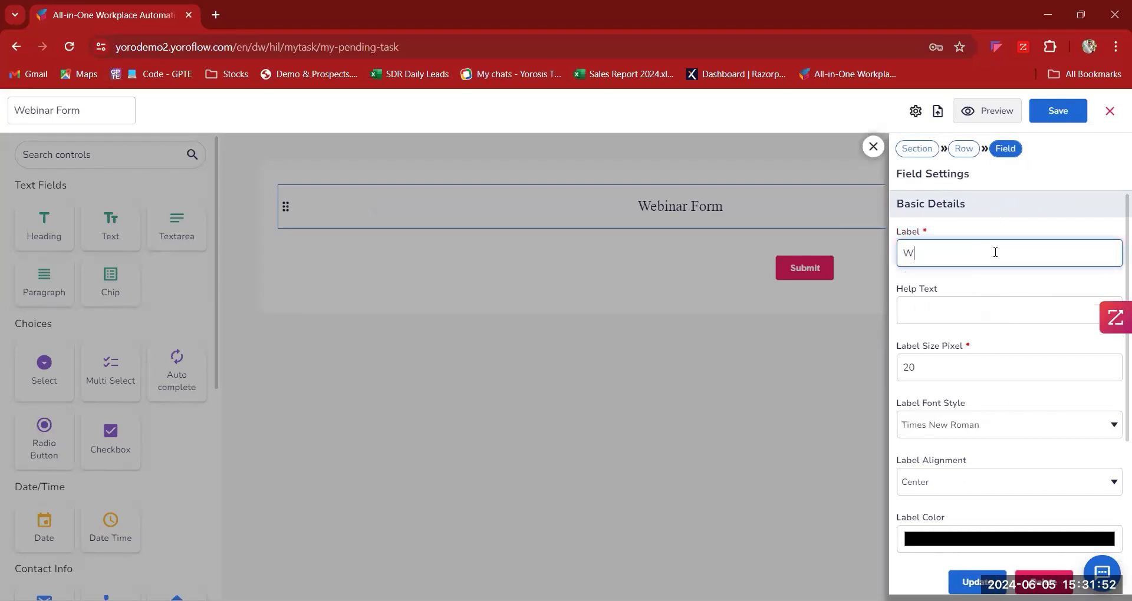
{"action": "type", "text": "EBINAR FORM"}
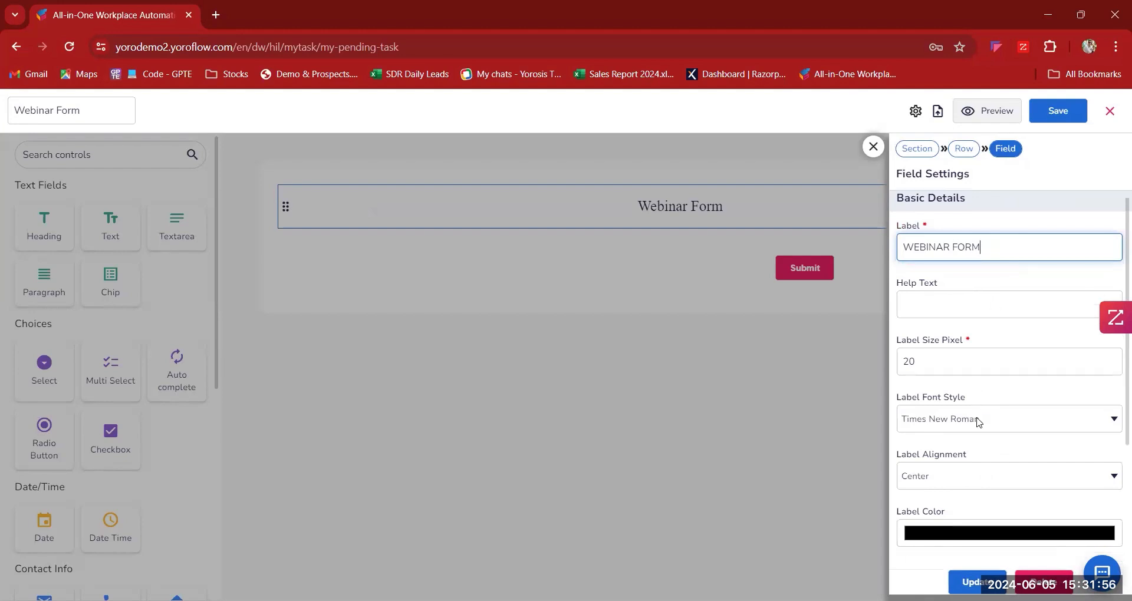
{"action": "scroll", "coordinate": [981, 422], "scroll_direction": "down", "scroll_amount": 4}
{"action": "left_click", "coordinate": [566, 388]}
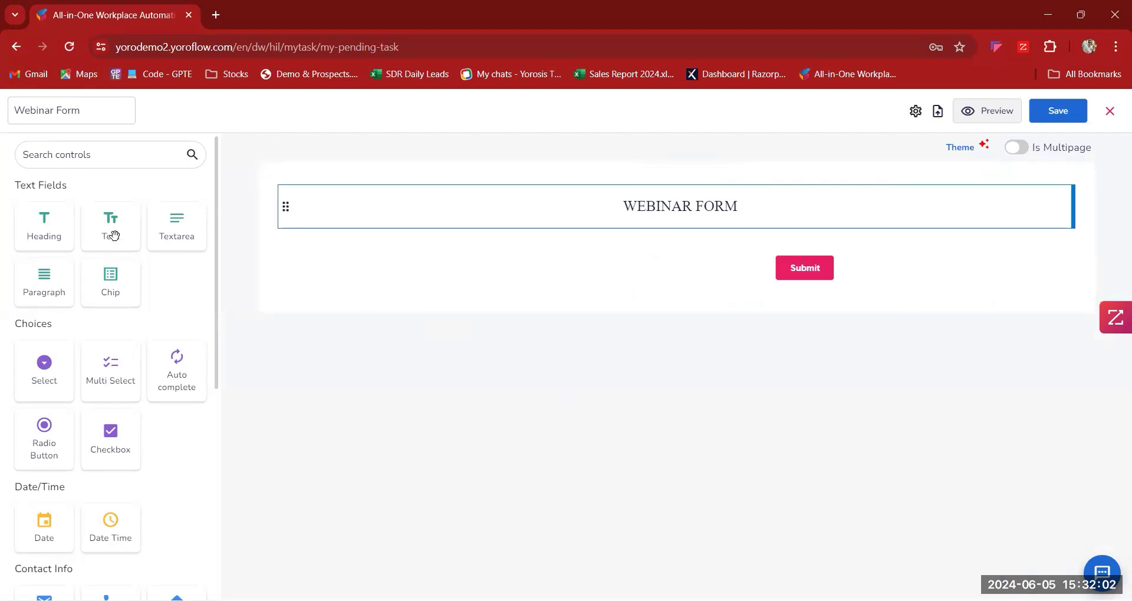
Step: Add two empty sections below the Submit section and two more between the heading and the Submit section
{"action": "left_click_drag", "start_coordinate": [111, 233], "coordinate": [301, 259]}
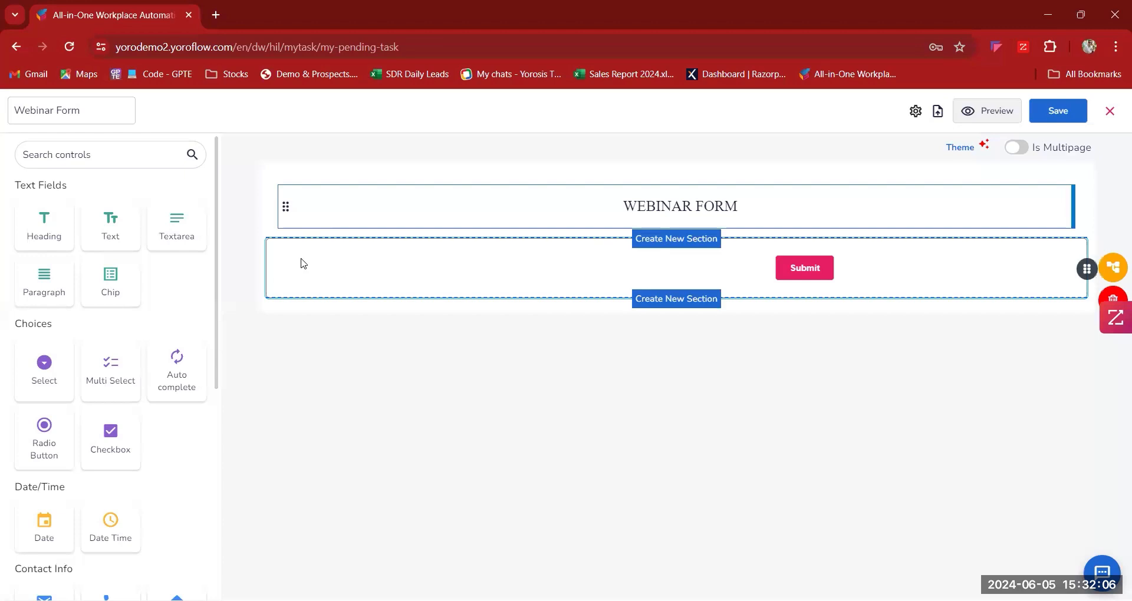
{"action": "left_click", "coordinate": [670, 302]}
{"action": "left_click", "coordinate": [676, 374]}
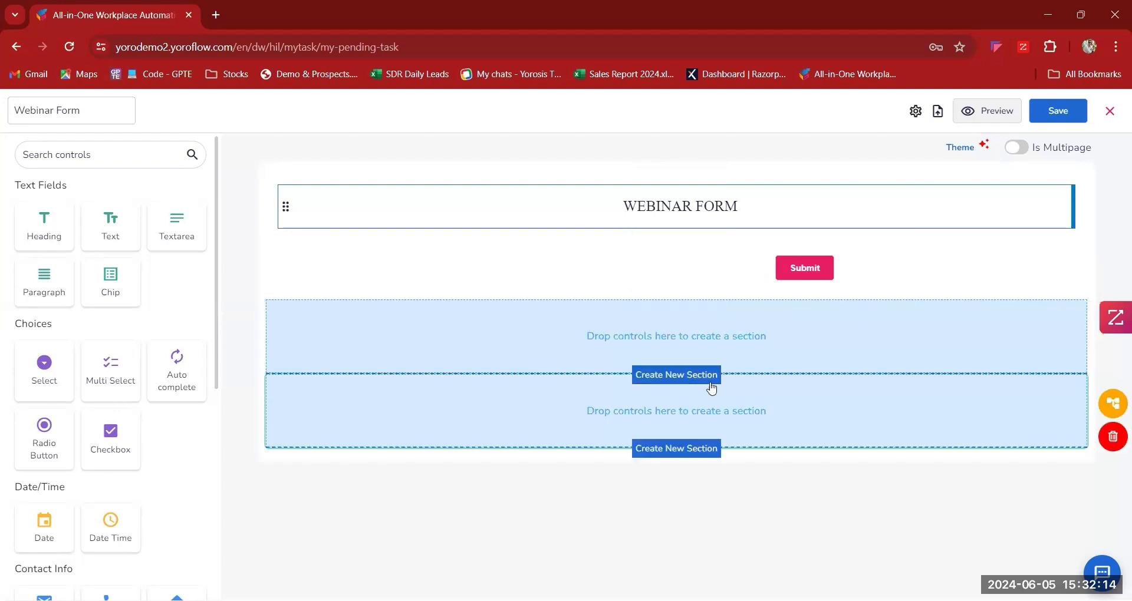
{"action": "double_click", "coordinate": [690, 240]}
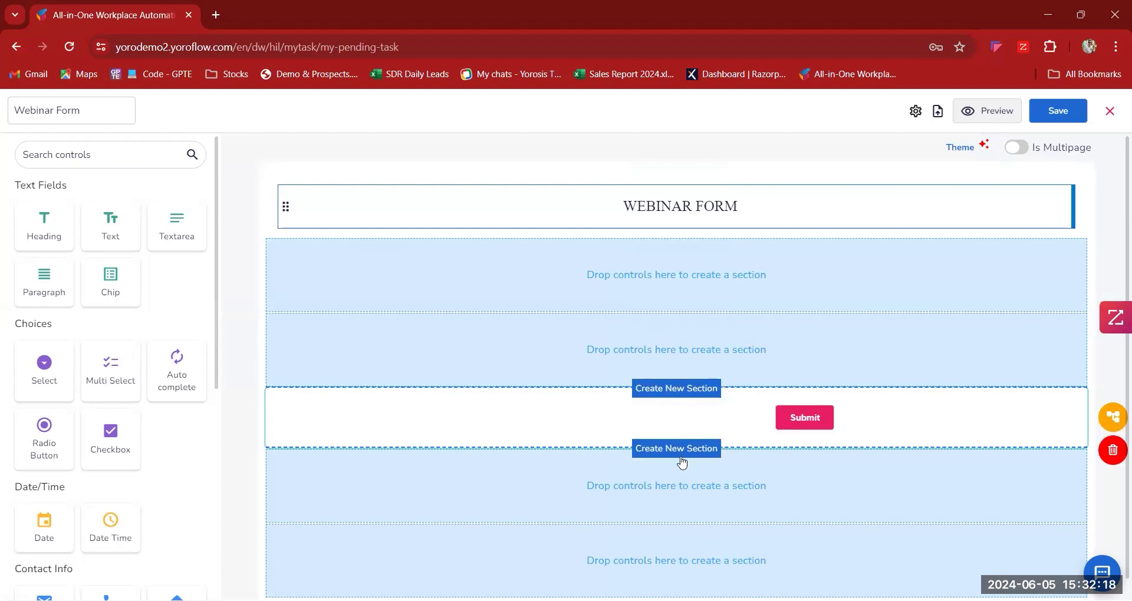
{"action": "right_click", "coordinate": [641, 485]}
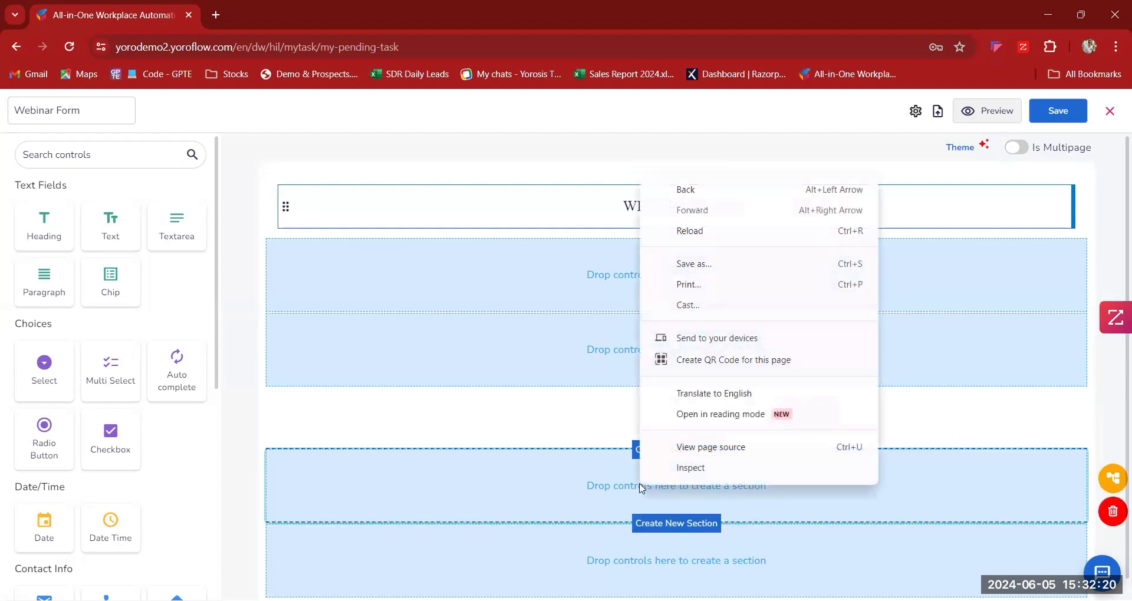
{"action": "left_click", "coordinate": [816, 508]}
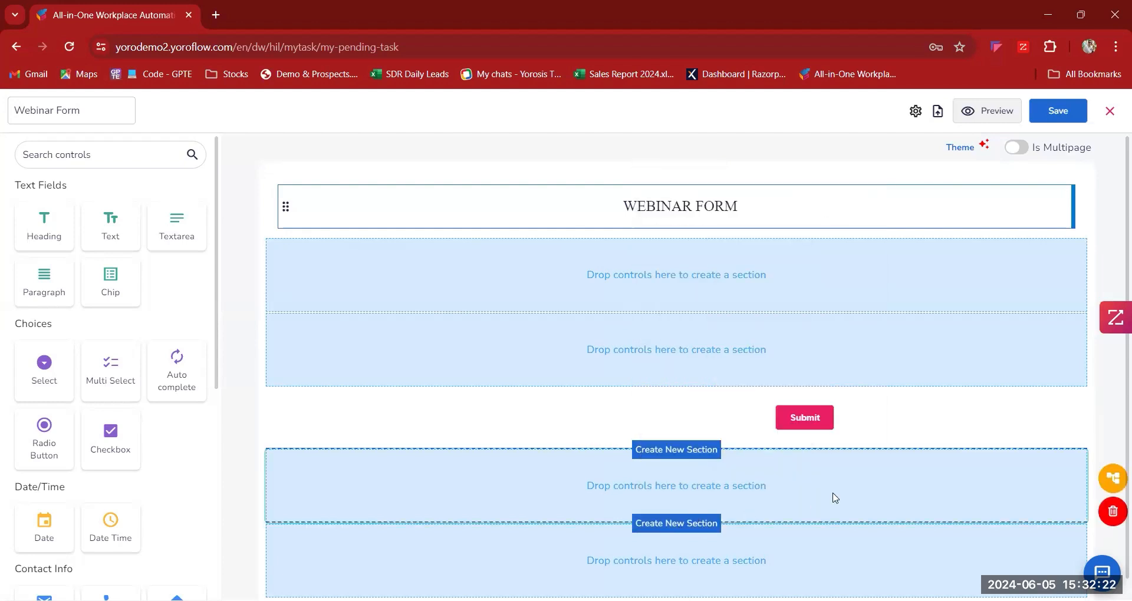
Step: Remove both empty sections below the Submit section and confirm their removal
{"action": "left_click", "coordinate": [1112, 511]}
{"action": "left_click", "coordinate": [597, 359]}
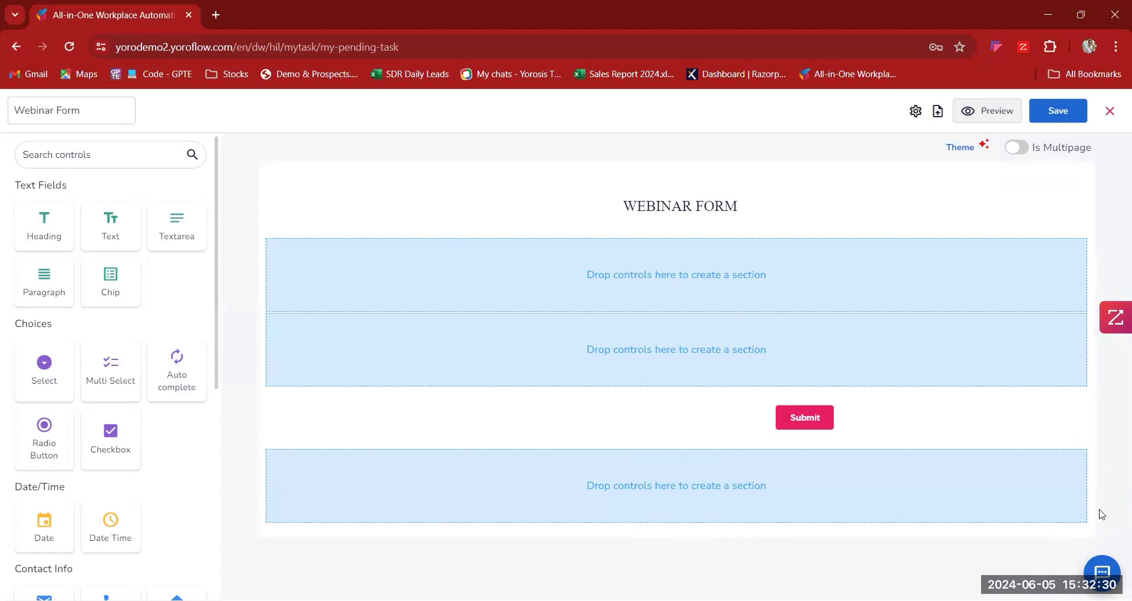
{"action": "left_click", "coordinate": [1110, 523]}
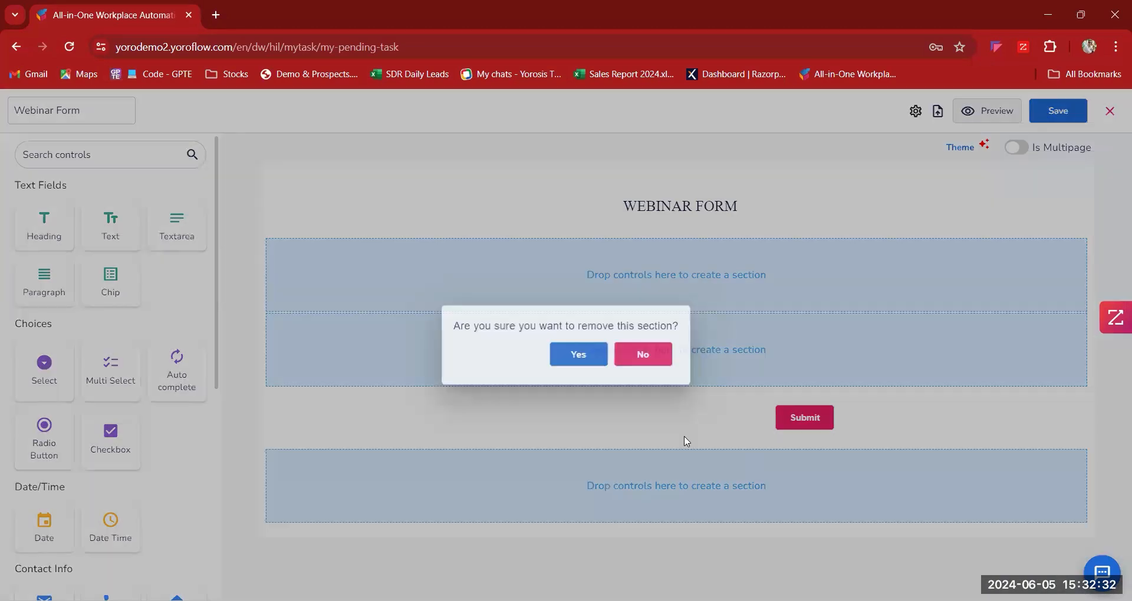
{"action": "left_click", "coordinate": [566, 356]}
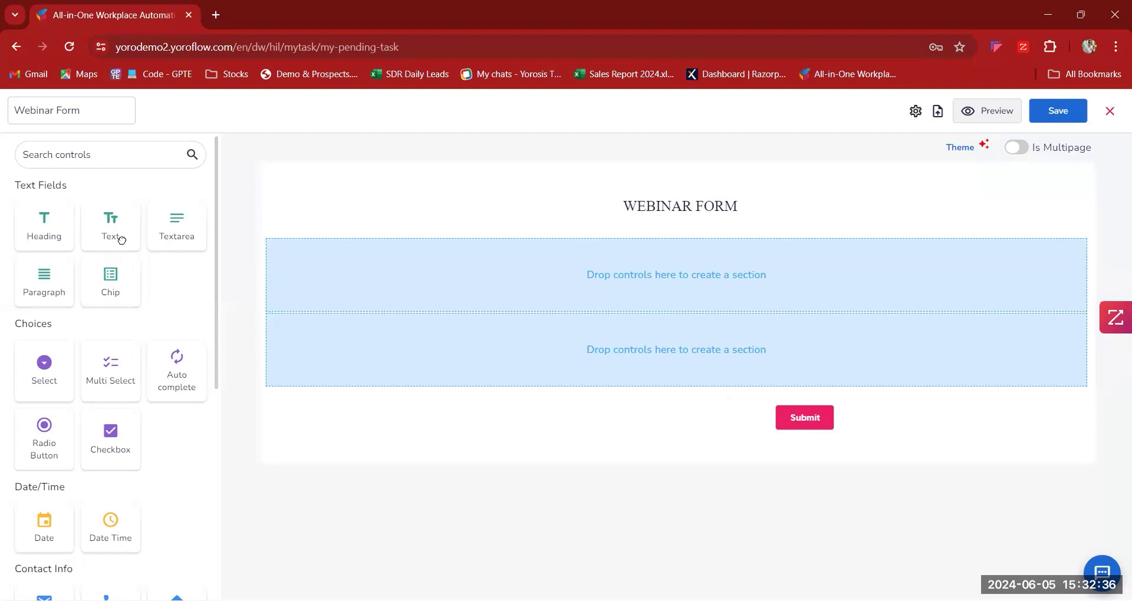
Step: Add a Text control to the first section below the heading, labelled "Customer Name", with data type String
{"action": "left_click_drag", "start_coordinate": [102, 221], "coordinate": [889, 285]}
{"action": "left_click", "coordinate": [940, 255]}
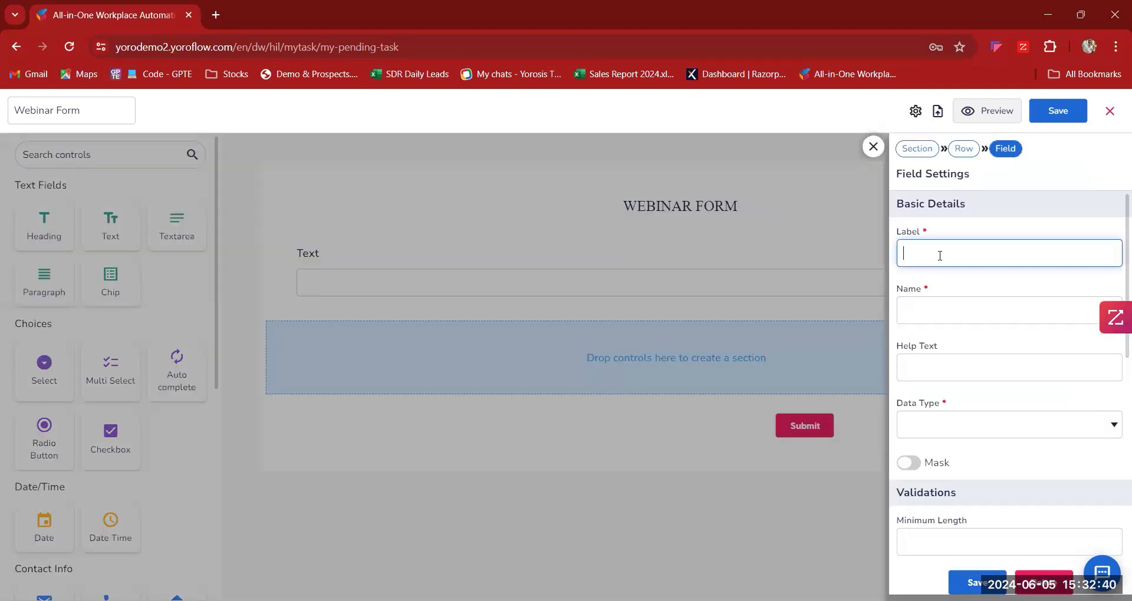
{"action": "type", "text": "Customer Name"}
{"action": "left_click", "coordinate": [980, 302]}
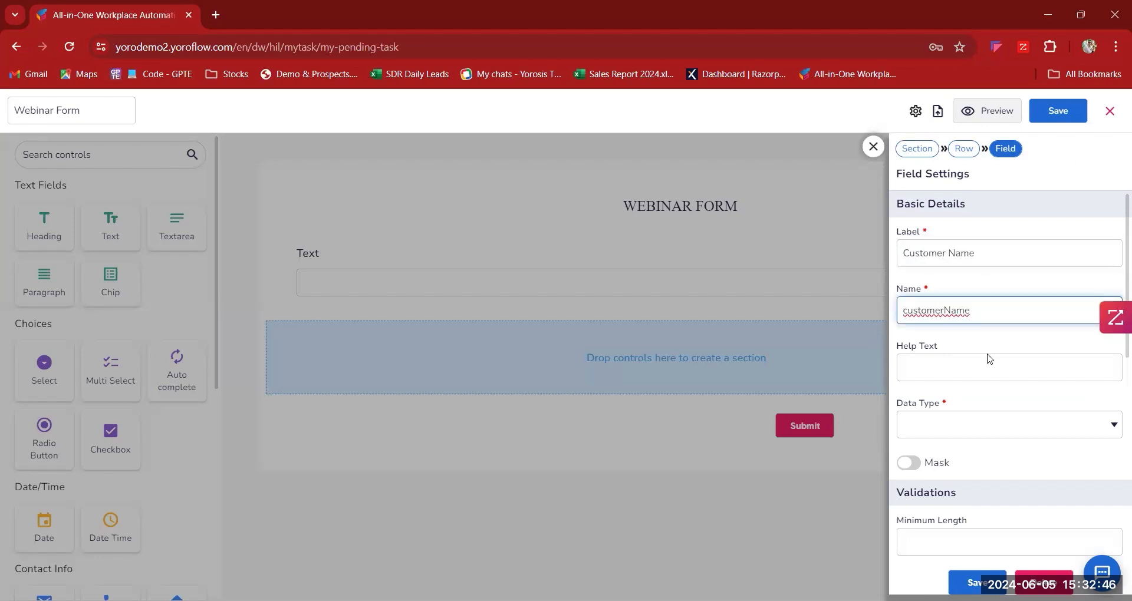
{"action": "left_click", "coordinate": [961, 433]}
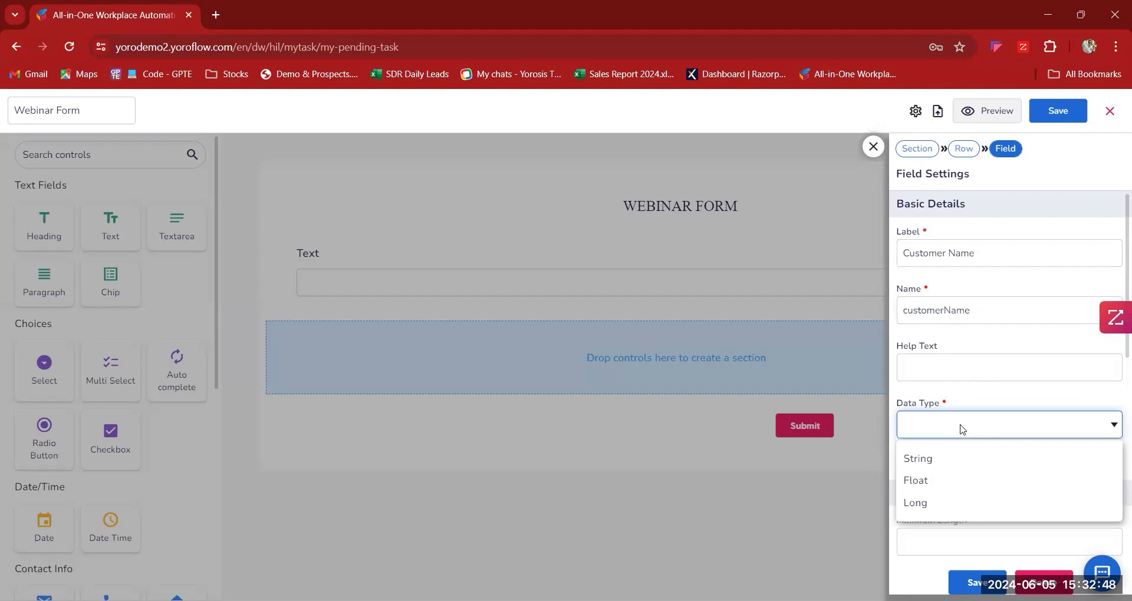
{"action": "left_click", "coordinate": [933, 459]}
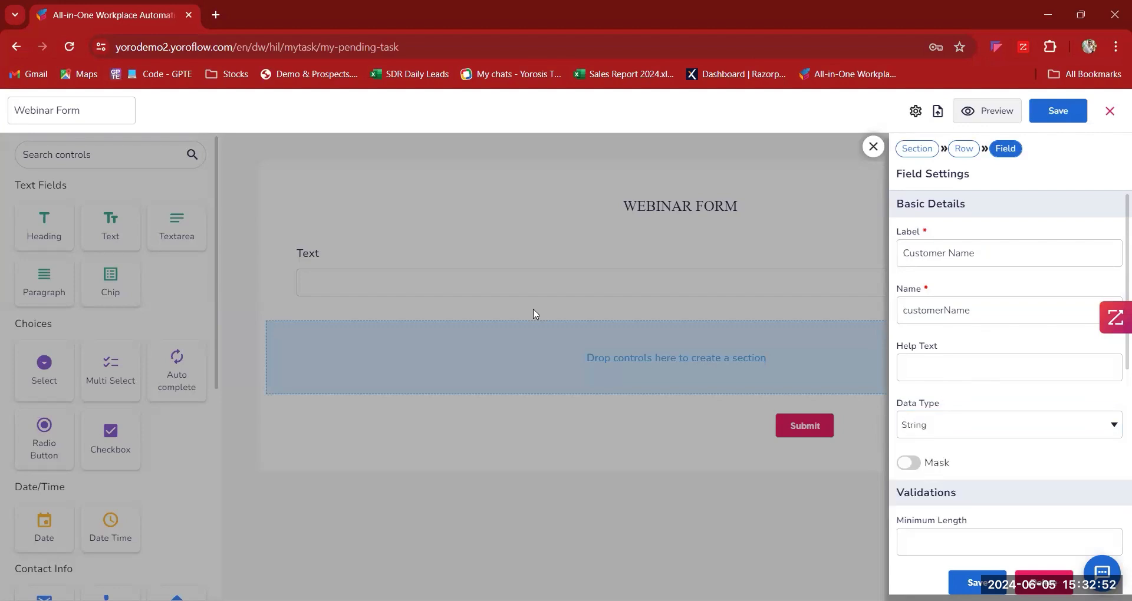
Step: Save the Customer Name field without length limits and narrow it to about one third of the row's width
{"action": "scroll", "coordinate": [993, 470], "scroll_direction": "down", "scroll_amount": 3}
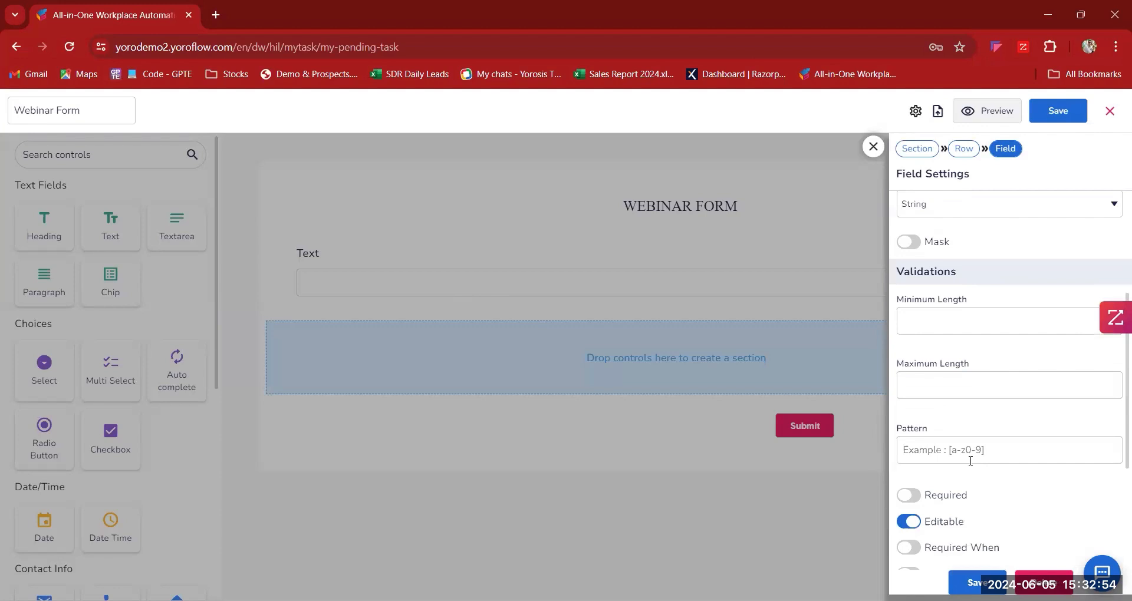
{"action": "left_click", "coordinate": [960, 320]}
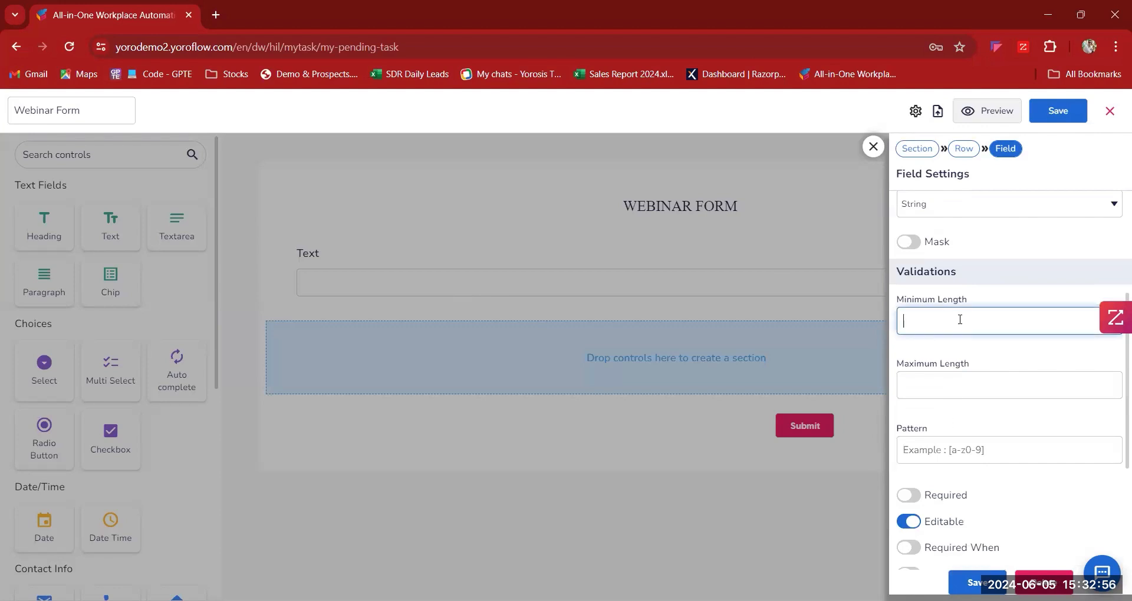
{"action": "scroll", "coordinate": [939, 386], "scroll_direction": "down", "scroll_amount": 2}
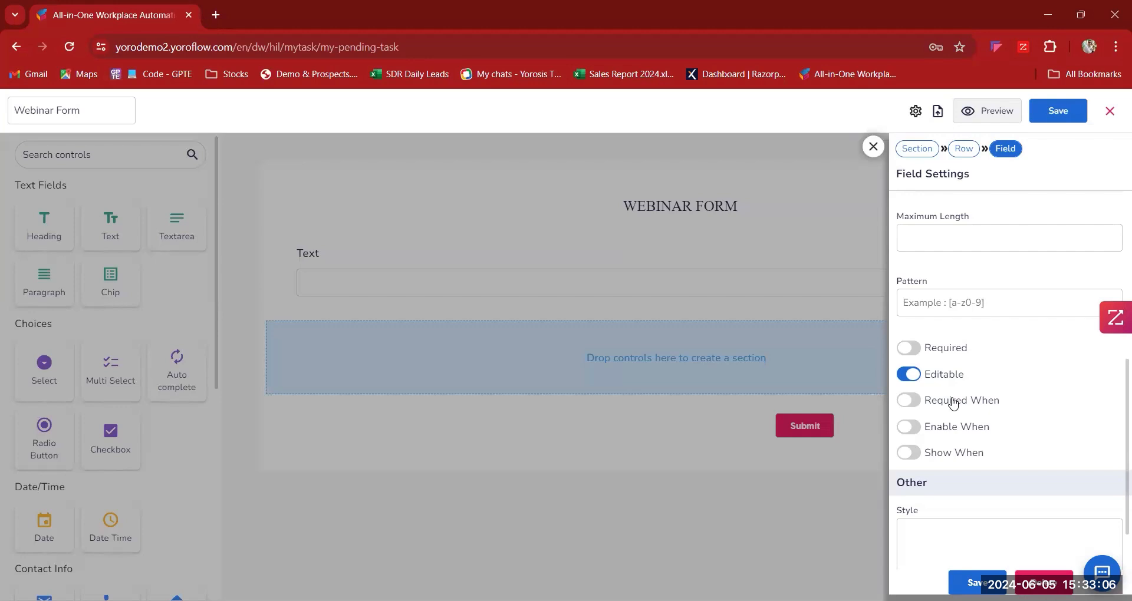
{"action": "scroll", "coordinate": [953, 403], "scroll_direction": "down", "scroll_amount": 2}
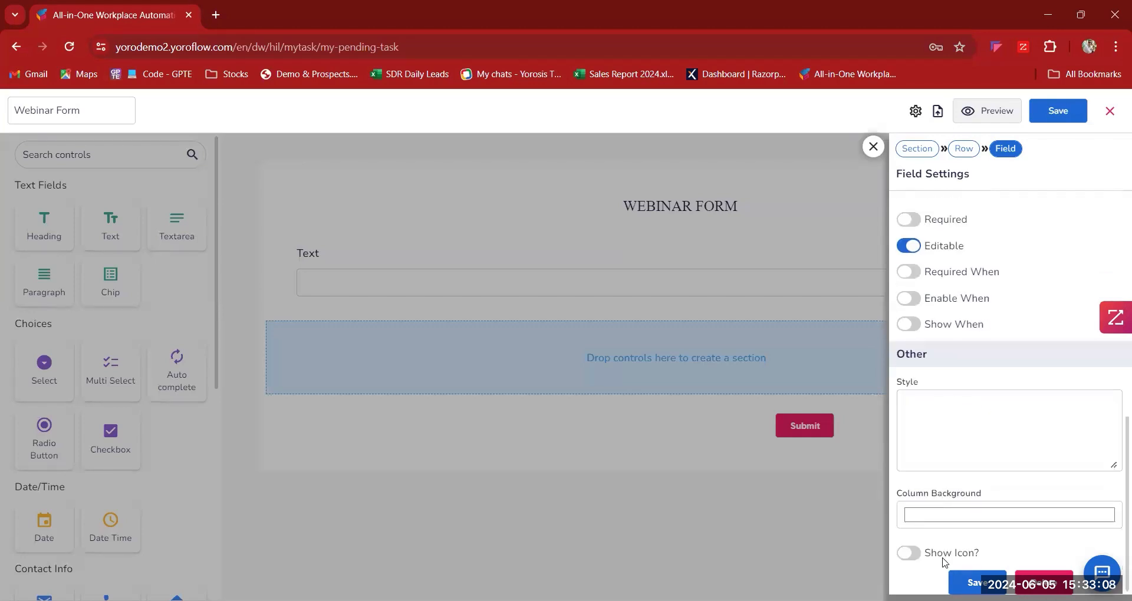
{"action": "left_click", "coordinate": [973, 582]}
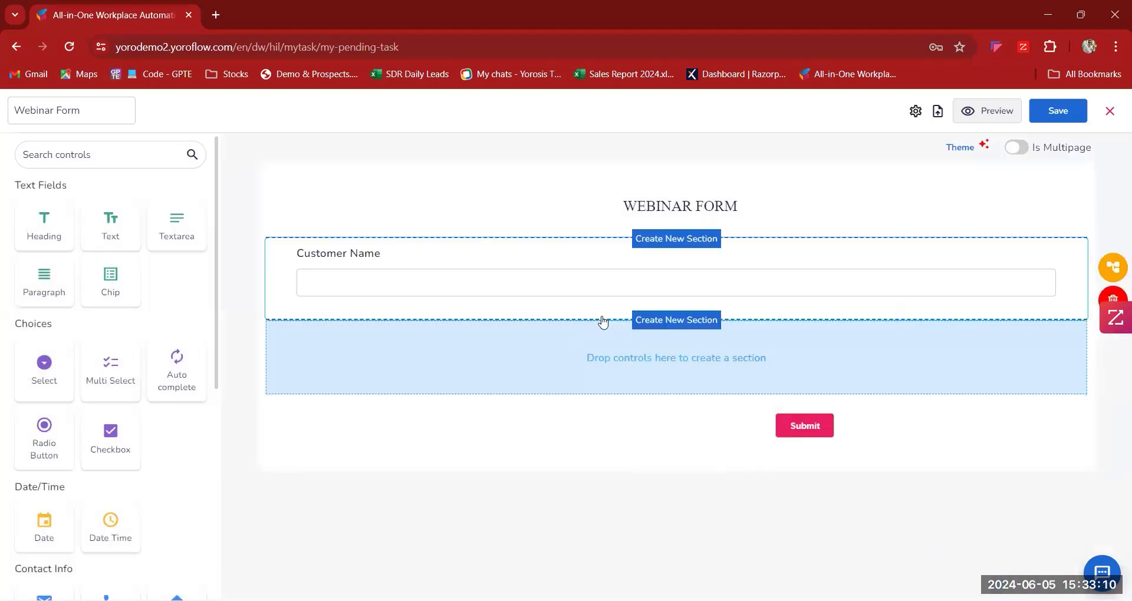
{"action": "left_click_drag", "start_coordinate": [1074, 293], "coordinate": [521, 294]}
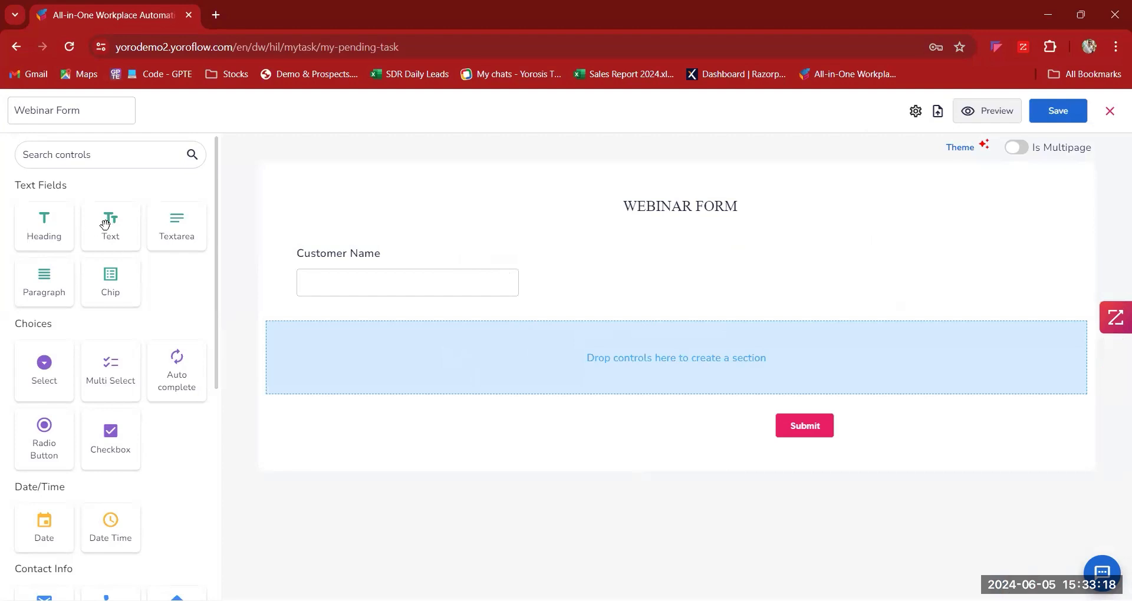
Step: Try to add a Text control for the email address in the empty section below Customer Name
{"action": "left_click_drag", "start_coordinate": [108, 223], "coordinate": [571, 414]}
{"action": "left_click_drag", "start_coordinate": [635, 334], "coordinate": [585, 278]}
{"action": "left_click_drag", "start_coordinate": [112, 227], "coordinate": [580, 284]}
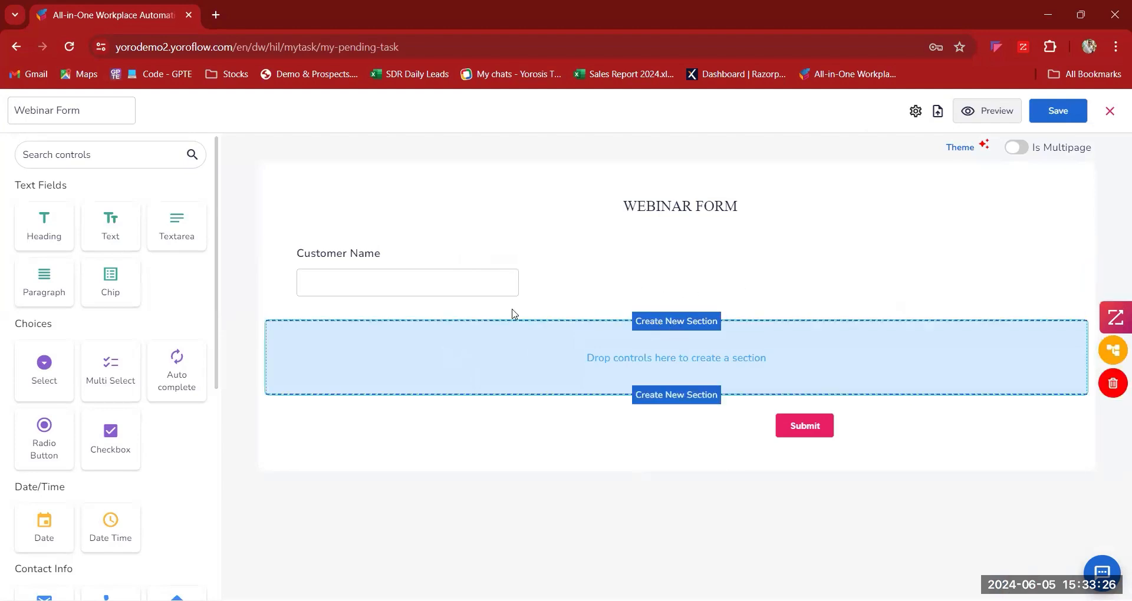
{"action": "left_click_drag", "start_coordinate": [107, 227], "coordinate": [315, 362]}
{"action": "left_click", "coordinate": [916, 245]}
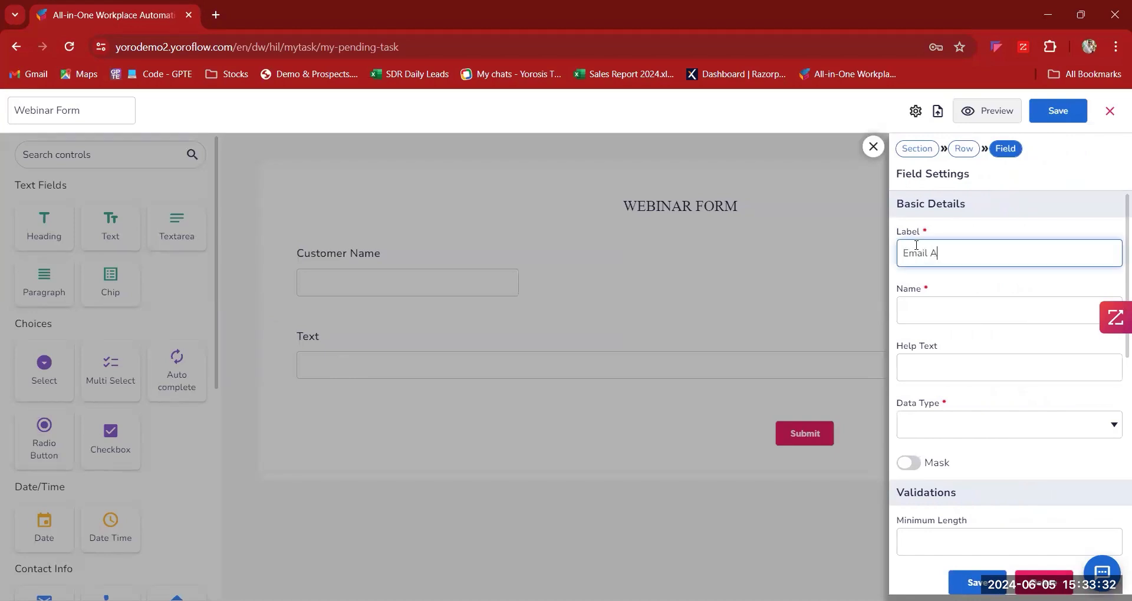
{"action": "type", "text": "Email Adress"}
{"action": "left_click", "coordinate": [873, 147]}
Step: Replace the section holding the unconfigured Text field with two new empty sections above the Submit section
{"action": "scroll", "coordinate": [108, 405], "scroll_direction": "down", "scroll_amount": 1}
{"action": "scroll", "coordinate": [108, 405], "scroll_direction": "down", "scroll_amount": 3}
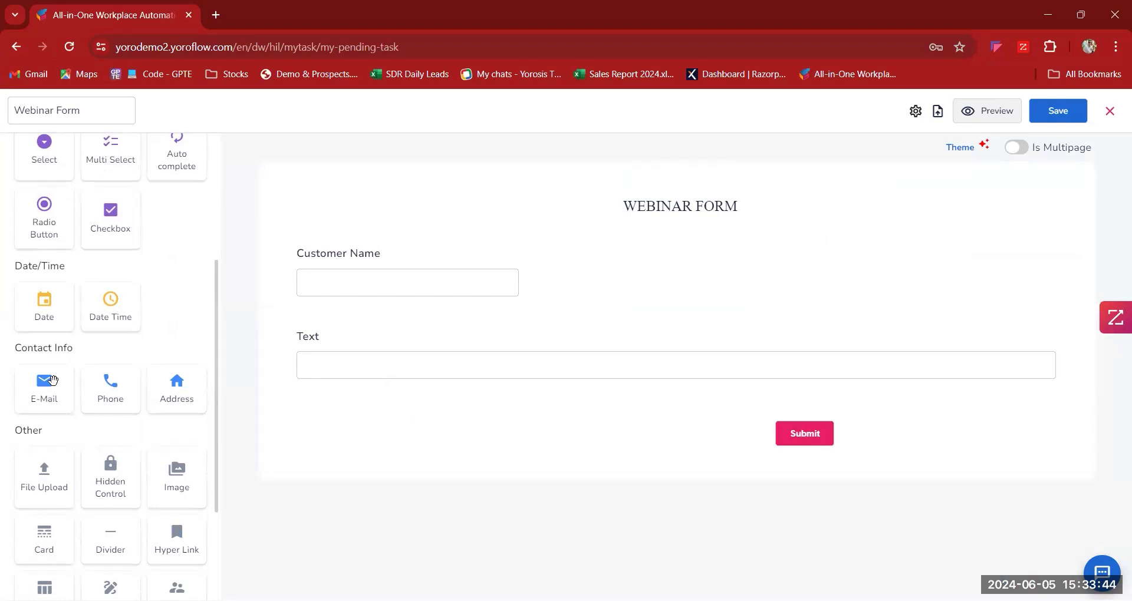
{"action": "left_click", "coordinate": [614, 368]}
{"action": "right_click", "coordinate": [613, 368]}
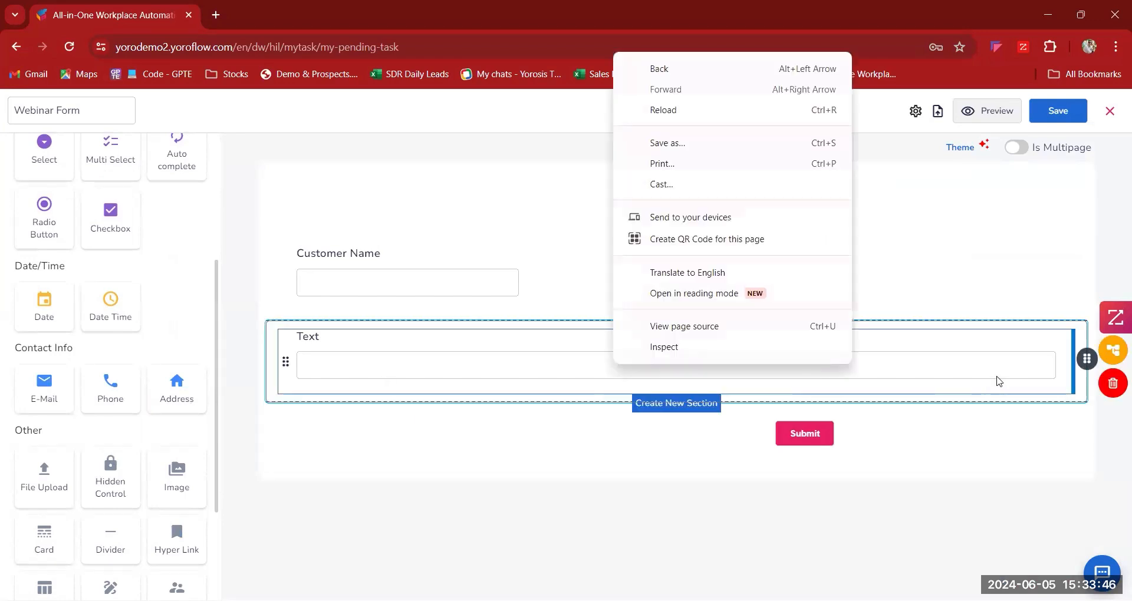
{"action": "left_click", "coordinate": [1110, 390]}
{"action": "left_click", "coordinate": [577, 355]}
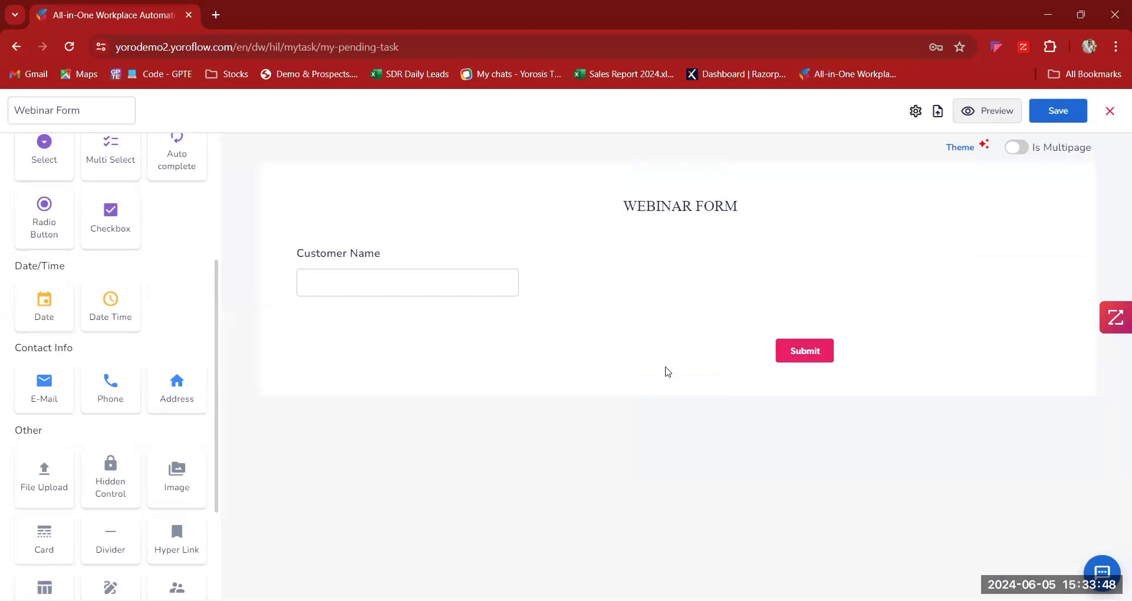
{"action": "left_click", "coordinate": [656, 323]}
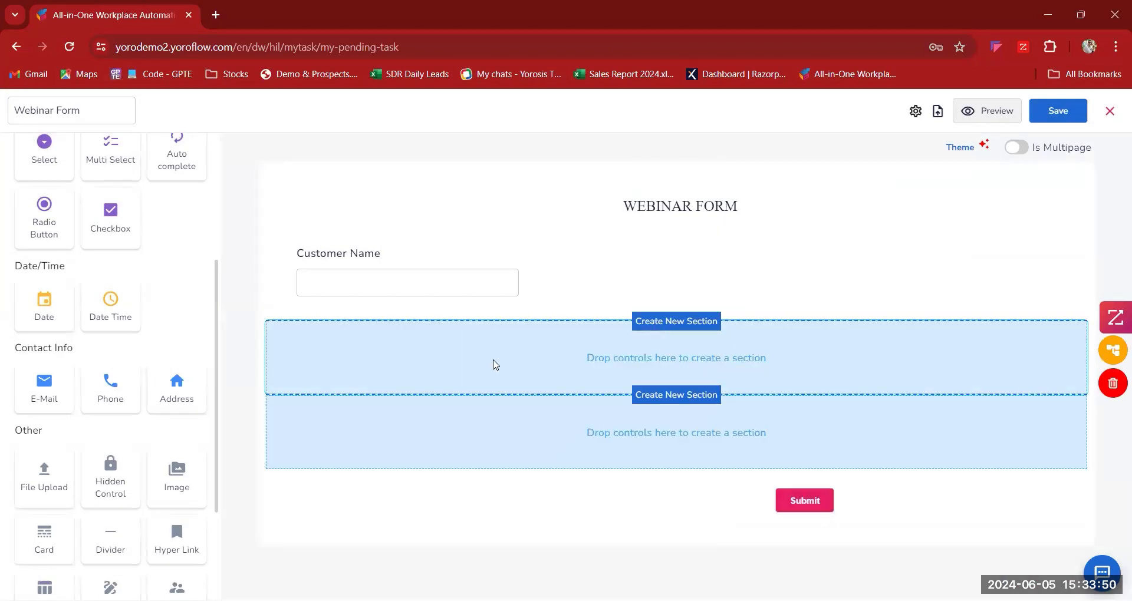
Step: Add an E-Mail control to the section below Customer Name and label it "Email Address"
{"action": "left_click_drag", "start_coordinate": [43, 386], "coordinate": [319, 363]}
{"action": "left_click", "coordinate": [963, 253]}
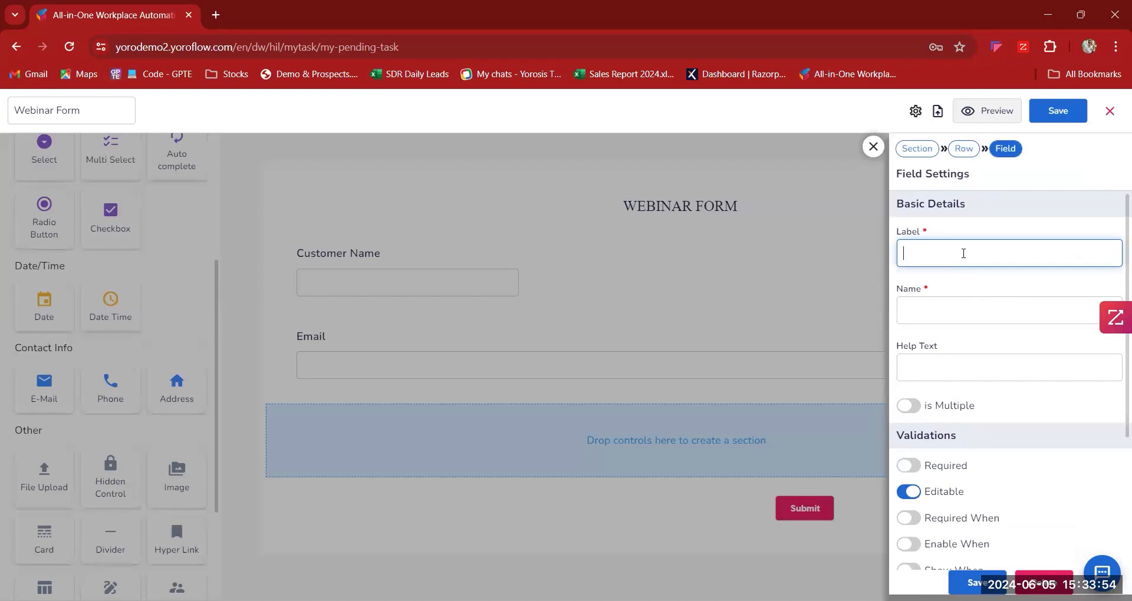
{"action": "type", "text": "l Adress"}
{"action": "left_click", "coordinate": [944, 254]}
{"action": "type", "text": "s"}
{"action": "key", "text": "BackSpace"}
{"action": "type", "text": "ddress"}
{"action": "left_click", "coordinate": [949, 317]}
Step: Save the Email Address field's settings without help text and narrow the field to match Customer Name's width
{"action": "left_click", "coordinate": [949, 376]}
{"action": "left_click", "coordinate": [1043, 438]}
{"action": "scroll", "coordinate": [1040, 440], "scroll_direction": "down", "scroll_amount": 5}
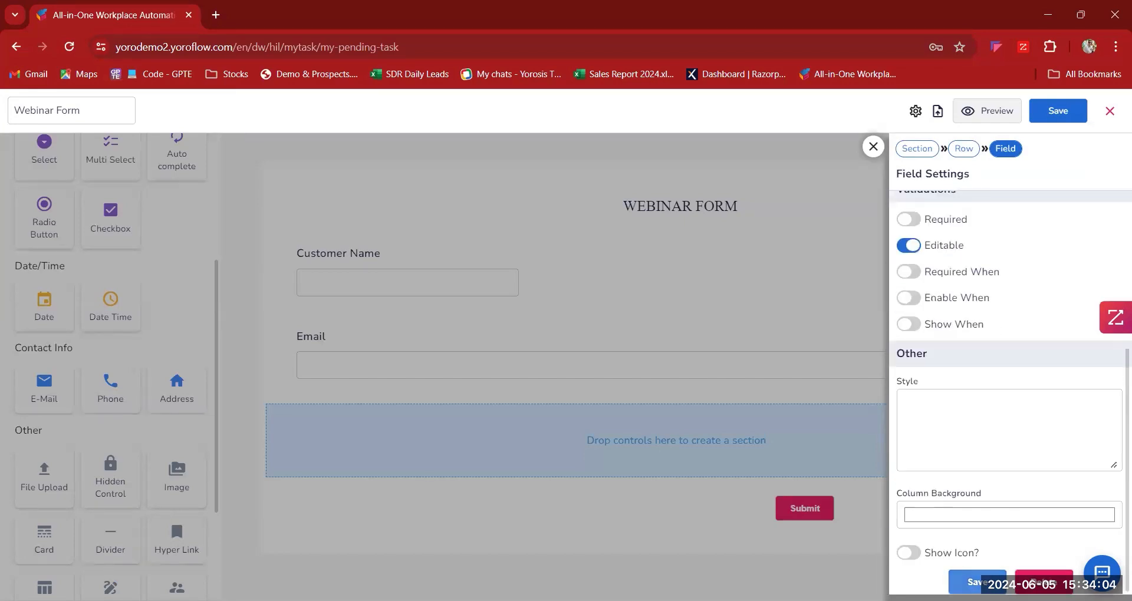
{"action": "left_click", "coordinate": [977, 582]}
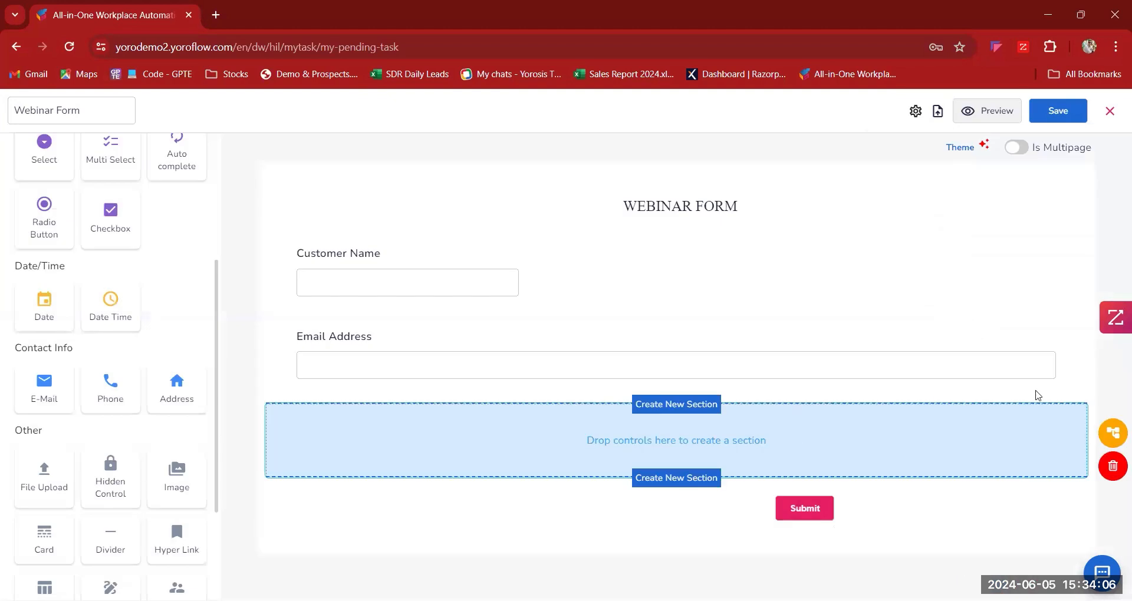
{"action": "left_click_drag", "start_coordinate": [1073, 370], "coordinate": [522, 375]}
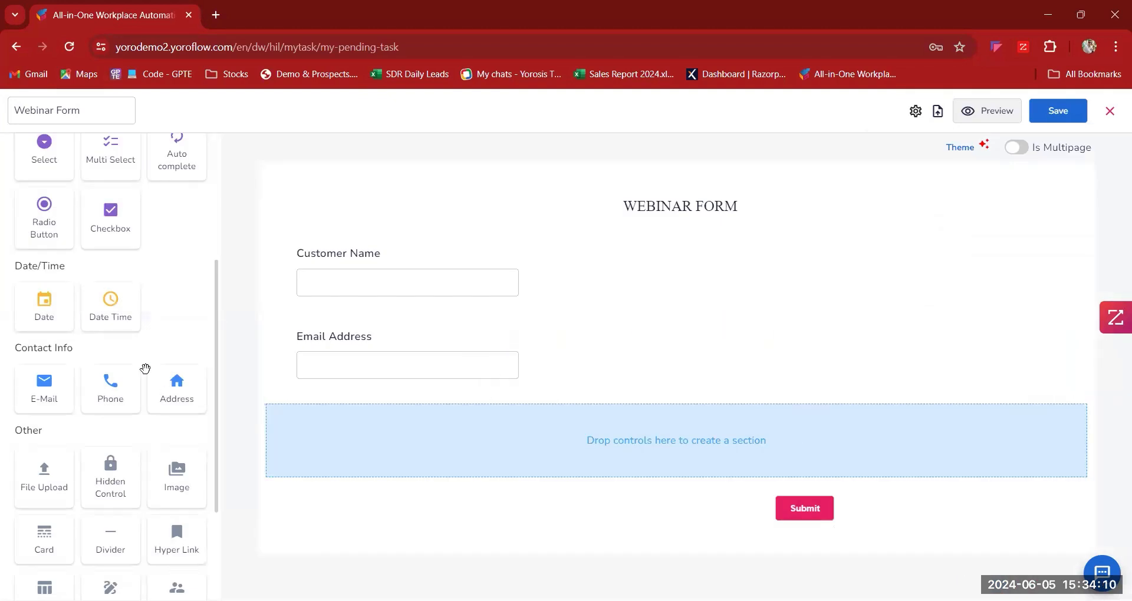
Step: Add a Phone control to the remaining empty section above Submit
{"action": "scroll", "coordinate": [83, 324], "scroll_direction": "up", "scroll_amount": 4}
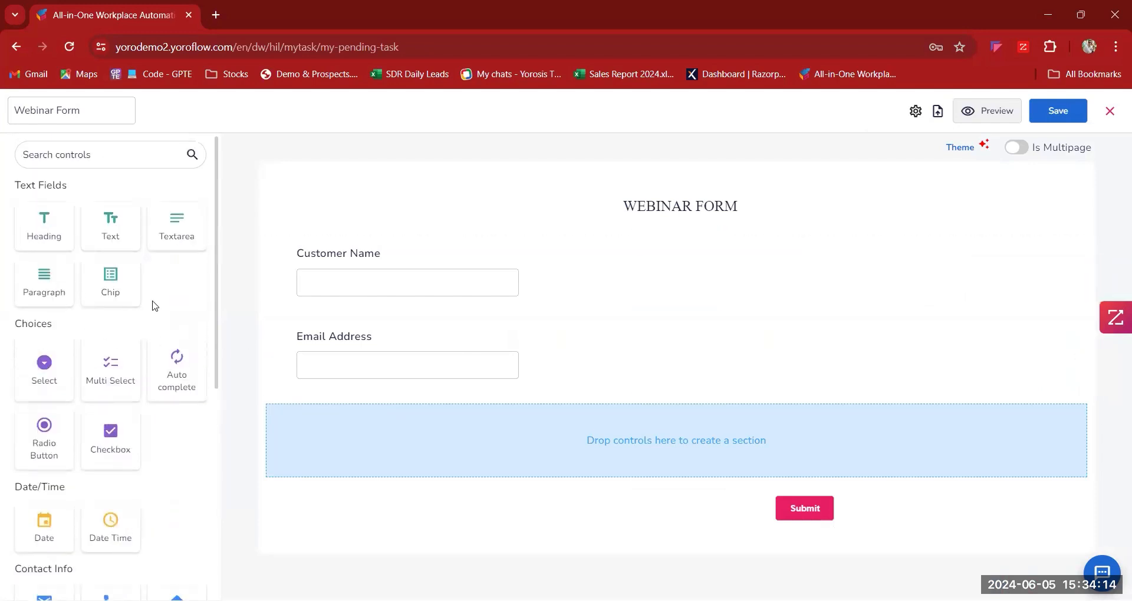
{"action": "scroll", "coordinate": [155, 306], "scroll_direction": "down", "scroll_amount": 4}
{"action": "scroll", "coordinate": [154, 306], "scroll_direction": "down", "scroll_amount": 3}
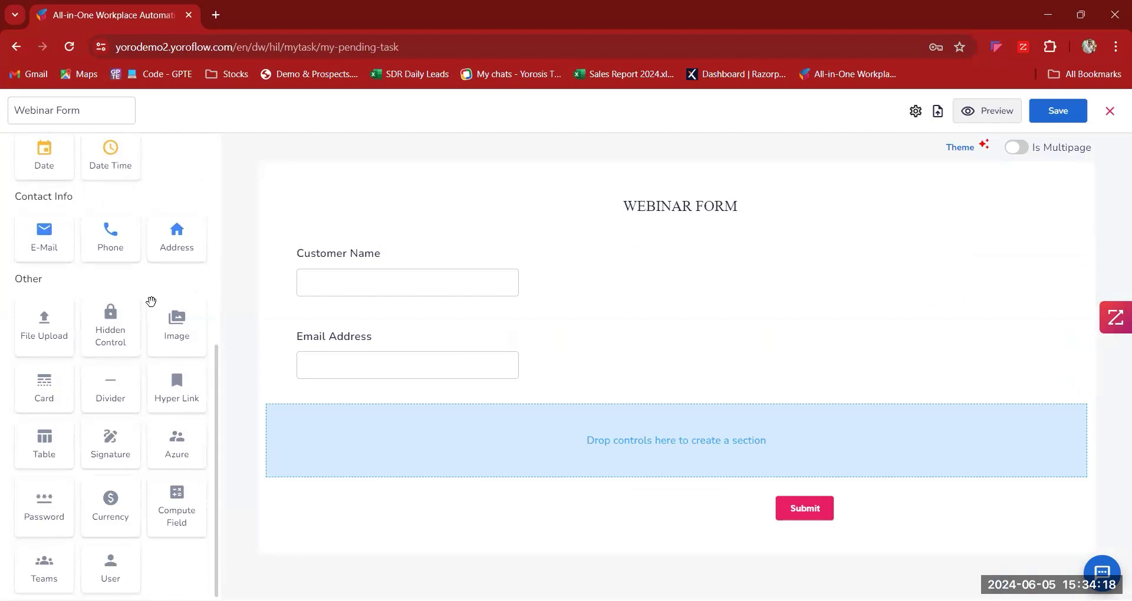
{"action": "scroll", "coordinate": [151, 302], "scroll_direction": "up", "scroll_amount": 5}
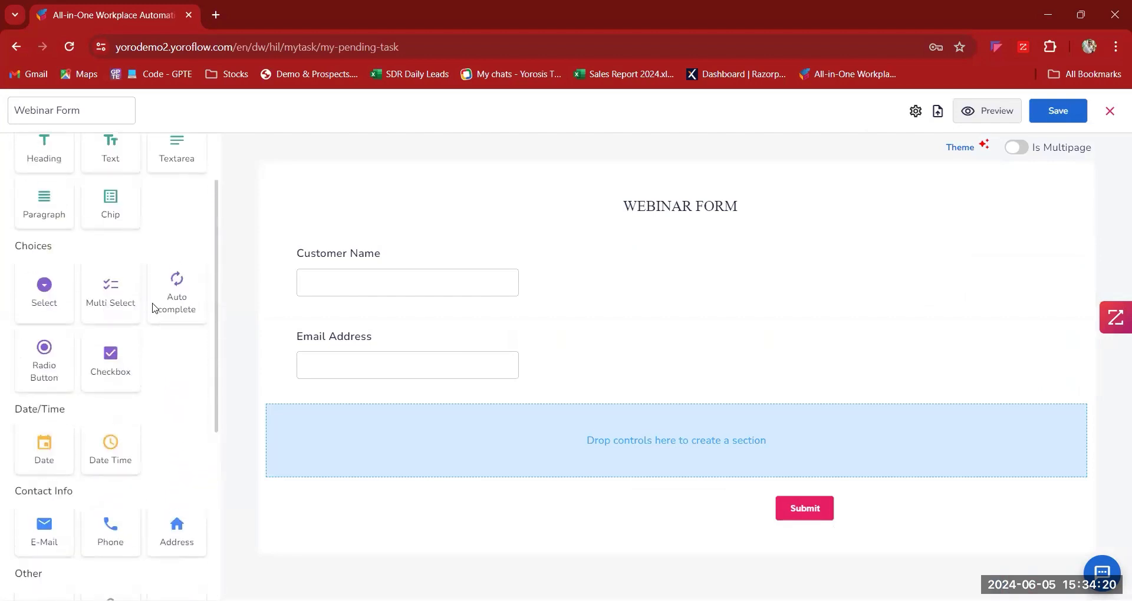
{"action": "scroll", "coordinate": [151, 302], "scroll_direction": "up", "scroll_amount": 1}
{"action": "scroll", "coordinate": [151, 302], "scroll_direction": "down", "scroll_amount": 2}
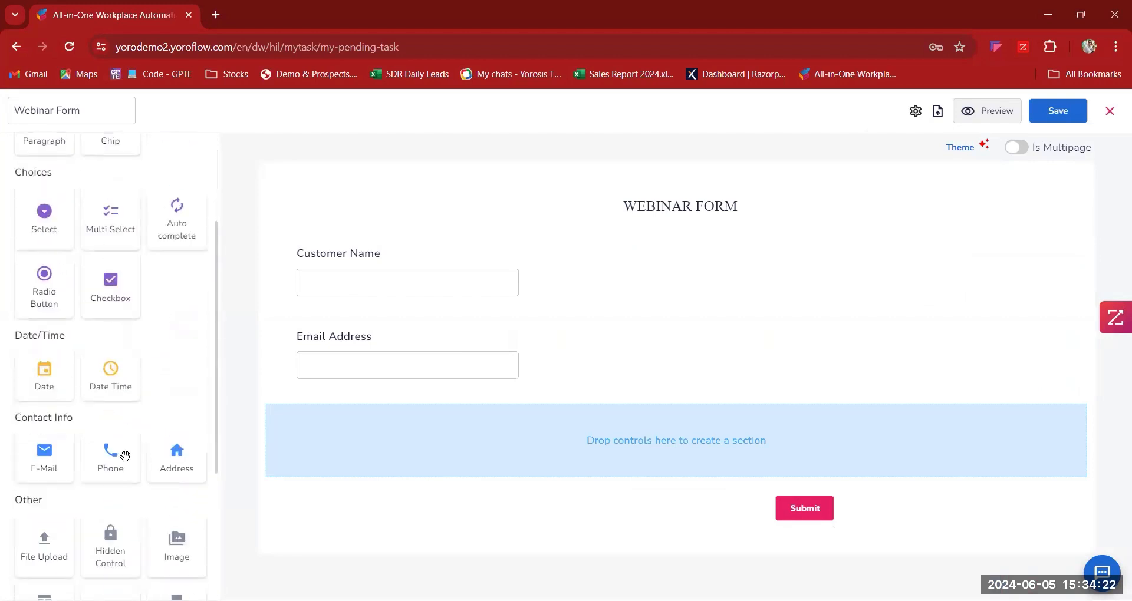
{"action": "left_click_drag", "start_coordinate": [125, 463], "coordinate": [443, 479]}
{"action": "left_click_drag", "start_coordinate": [387, 436], "coordinate": [387, 437]}
Step: Label the phone field "Phone Number" with the name phoneNumber
{"action": "left_click", "coordinate": [973, 246]}
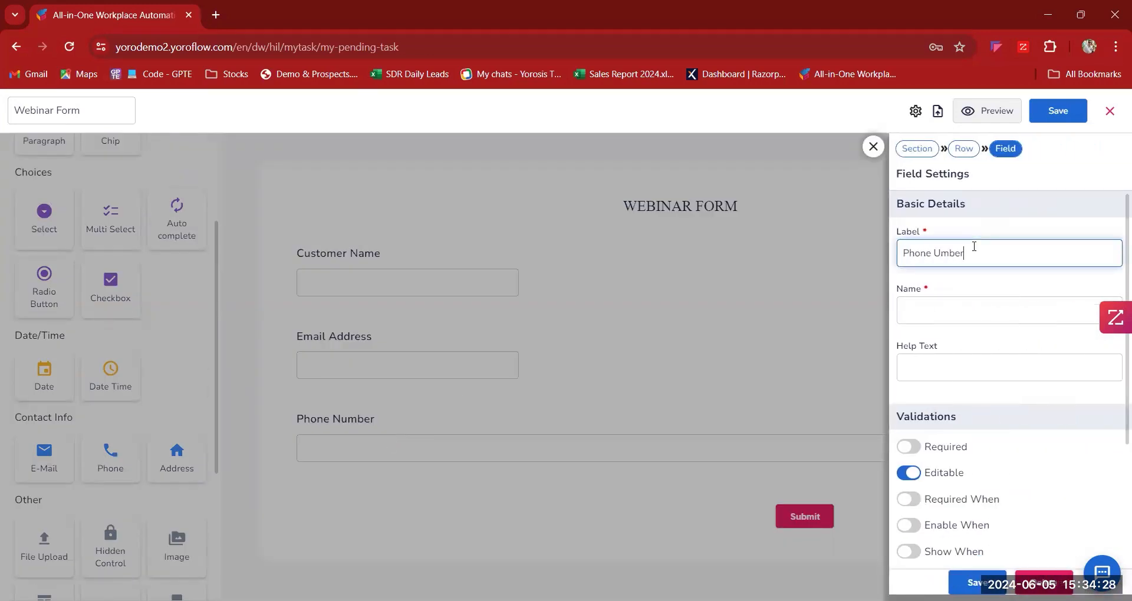
{"action": "key", "text": "BackSpace"}
{"action": "key", "text": "BackSpace"}
{"action": "key", "text": "BackSpace"}
{"action": "type", "text": "Numbe"}
{"action": "left_click", "coordinate": [937, 367]}
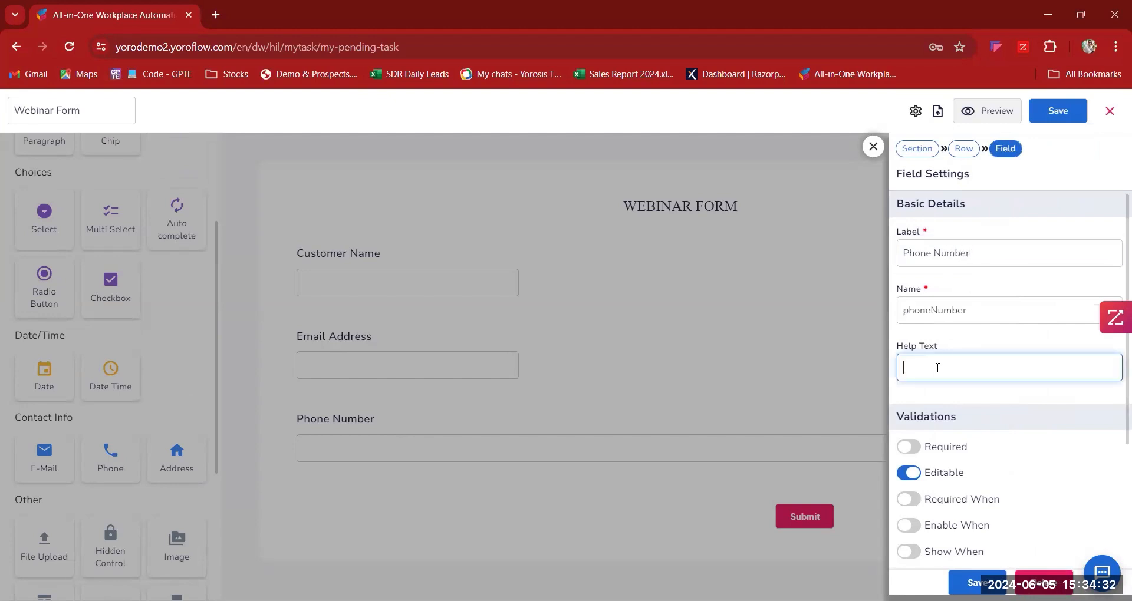
Step: Save the Phone Number field's settings and narrow the field to match the width of the fields above it
{"action": "scroll", "coordinate": [982, 524], "scroll_direction": "down", "scroll_amount": 4}
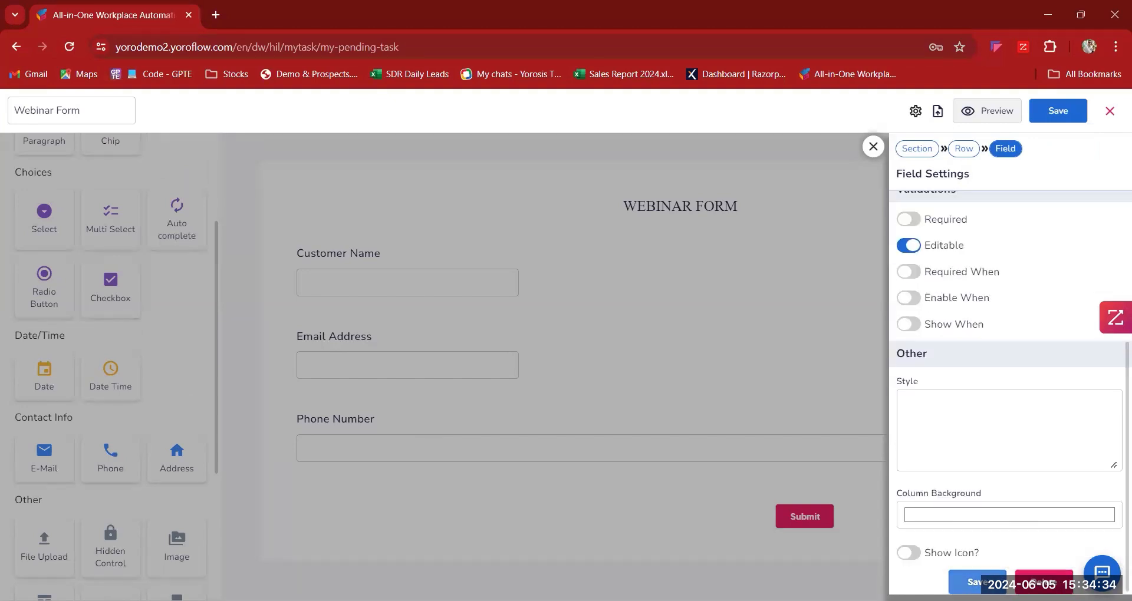
{"action": "left_click", "coordinate": [977, 582]}
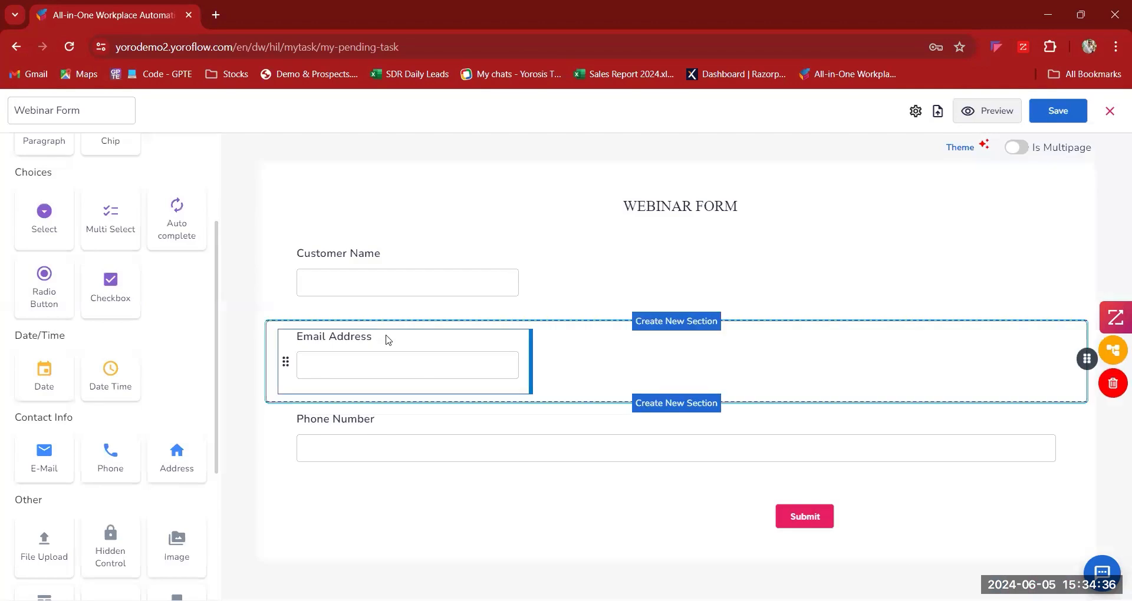
{"action": "left_click_drag", "start_coordinate": [1072, 444], "coordinate": [523, 420]}
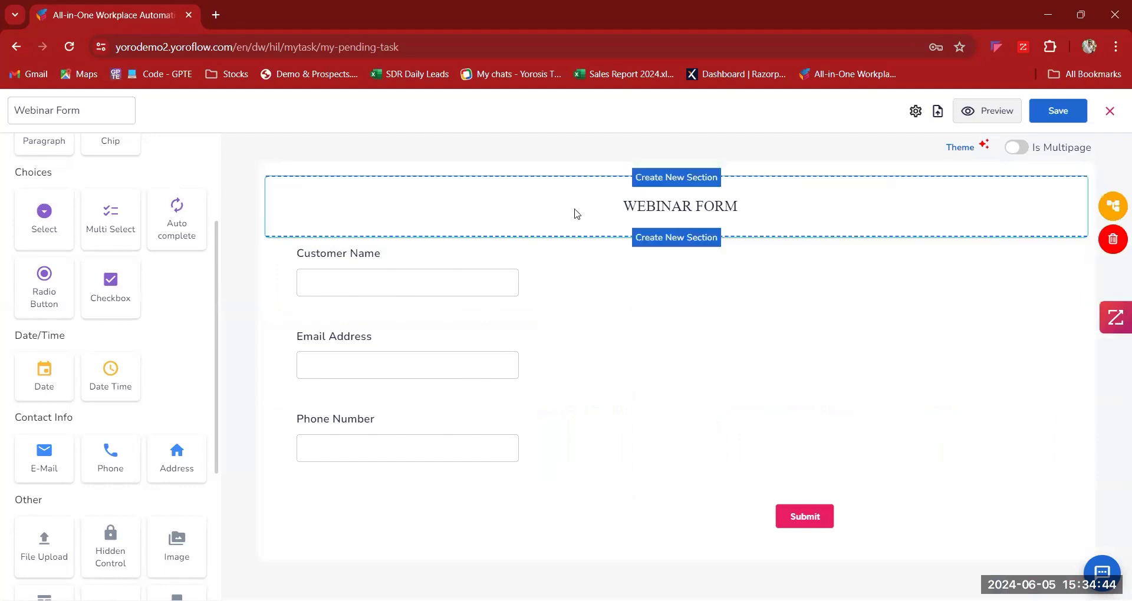
Step: Review the Customer Name field's basic details, validations and other settings, and close them
{"action": "scroll", "coordinate": [158, 283], "scroll_direction": "up", "scroll_amount": 3}
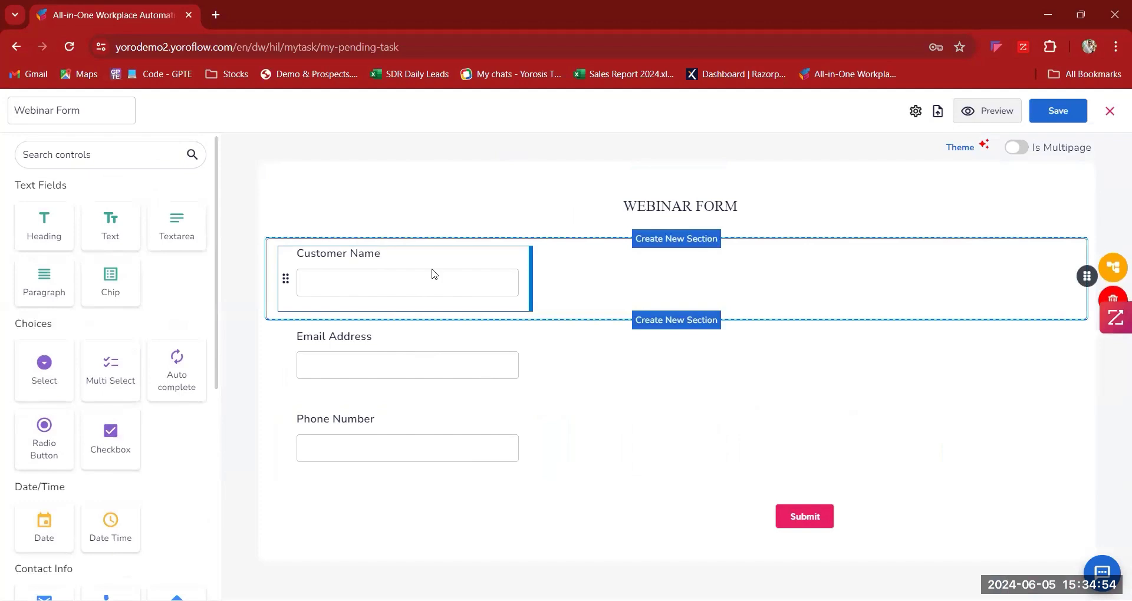
{"action": "left_click", "coordinate": [398, 289]}
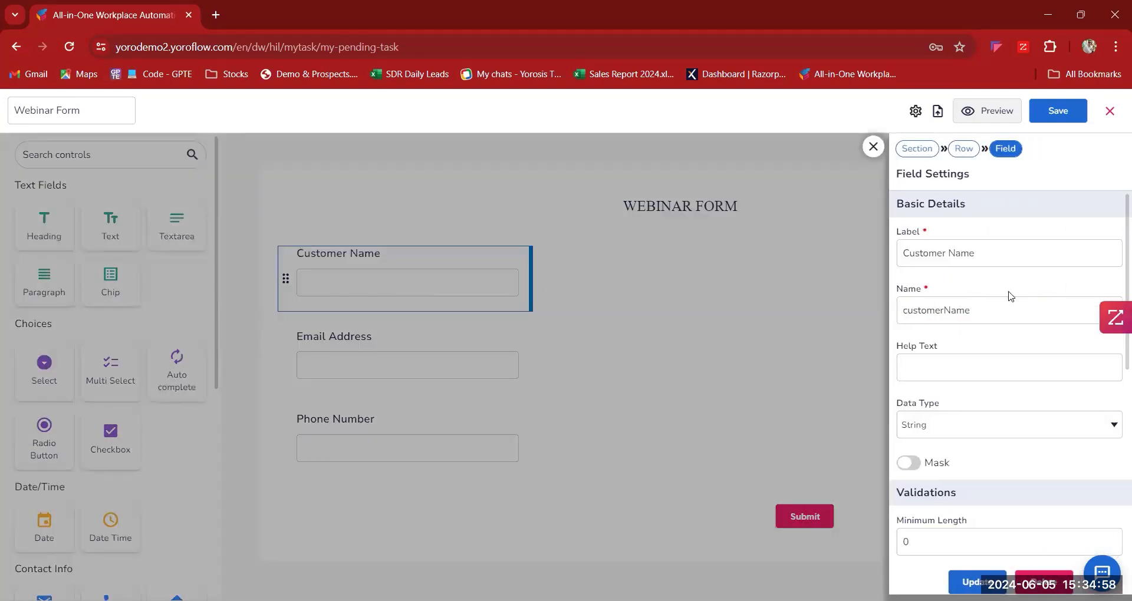
{"action": "scroll", "coordinate": [1017, 294], "scroll_direction": "down", "scroll_amount": 6}
{"action": "scroll", "coordinate": [1009, 293], "scroll_direction": "down", "scroll_amount": 2}
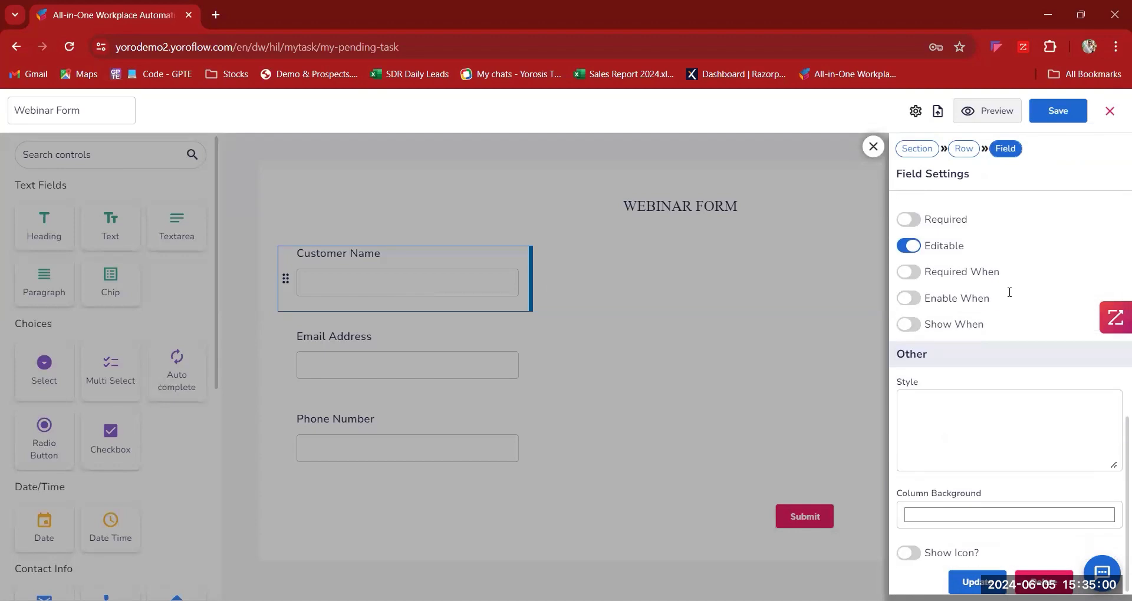
{"action": "scroll", "coordinate": [1009, 295], "scroll_direction": "up", "scroll_amount": 8}
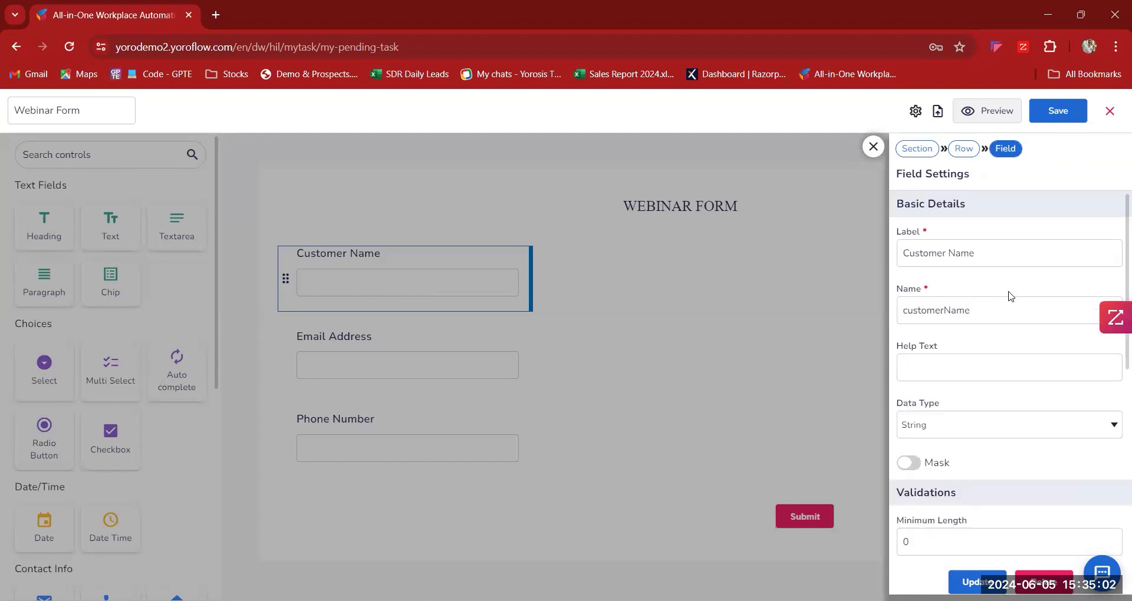
{"action": "left_click", "coordinate": [873, 146]}
Step: Examine the form theme's background, label and border colour options, and look through the available control types down to Teams and User
{"action": "left_click", "coordinate": [981, 148]}
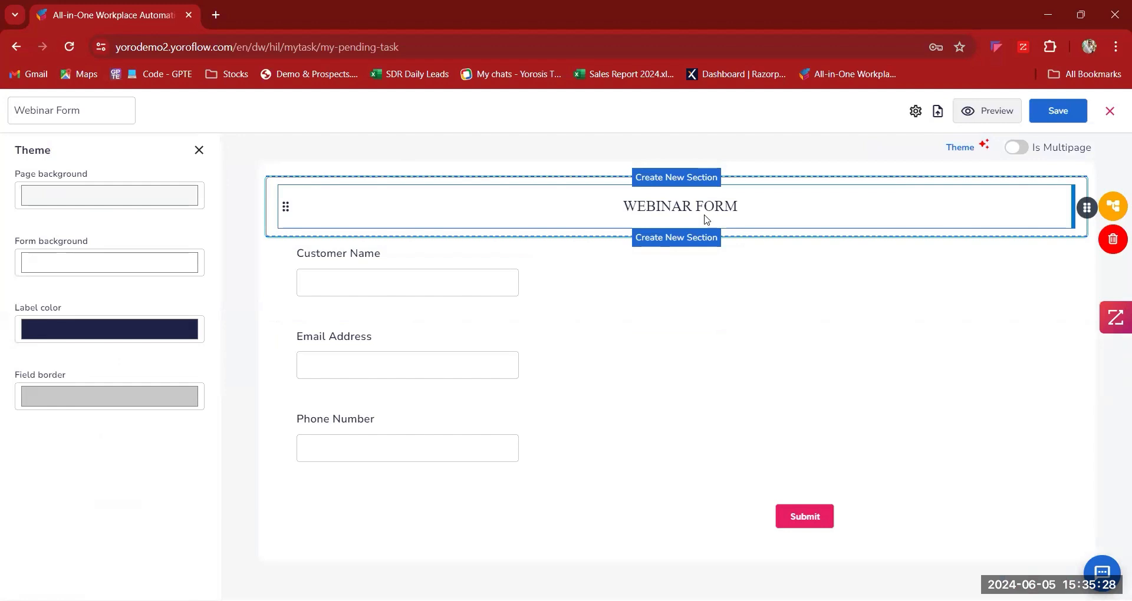
{"action": "left_click", "coordinate": [200, 150]}
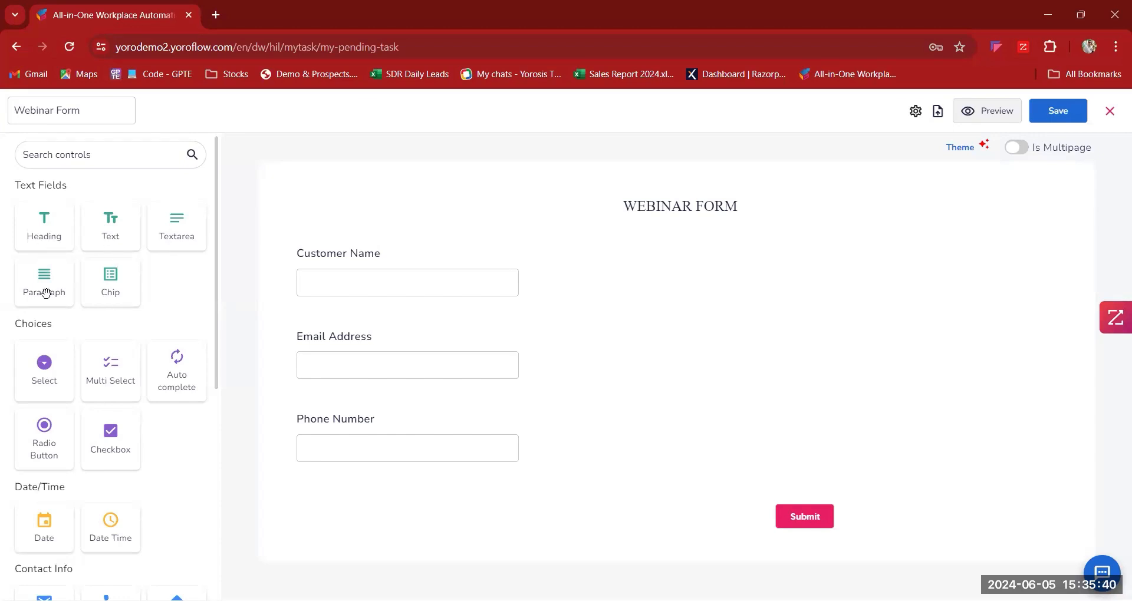
{"action": "scroll", "coordinate": [133, 294], "scroll_direction": "down", "scroll_amount": 3}
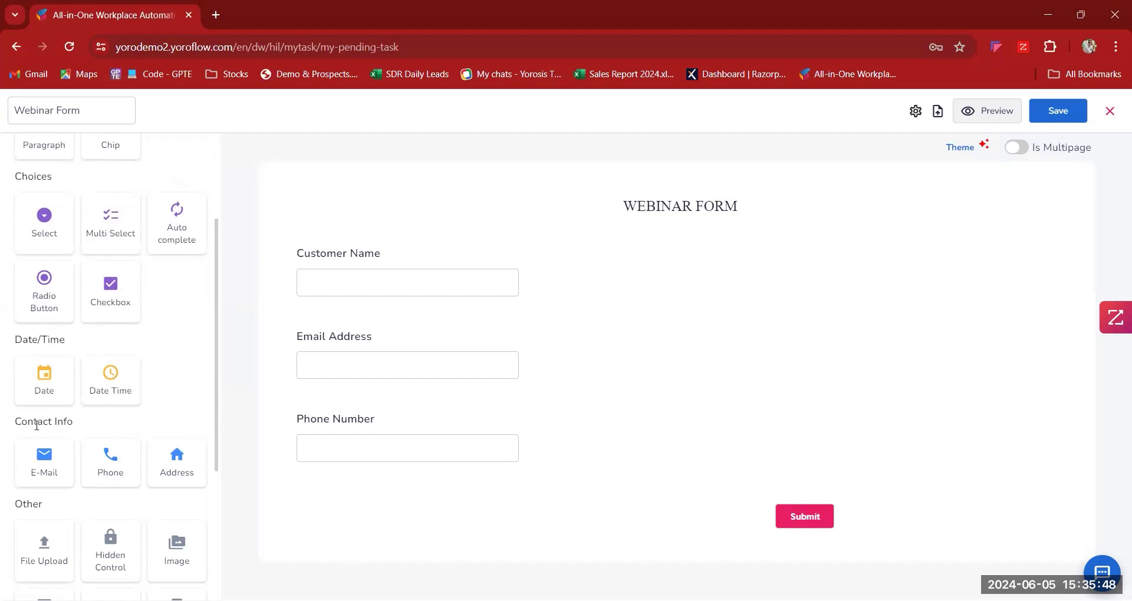
{"action": "scroll", "coordinate": [112, 378], "scroll_direction": "down", "scroll_amount": 1}
{"action": "scroll", "coordinate": [112, 378], "scroll_direction": "down", "scroll_amount": 2}
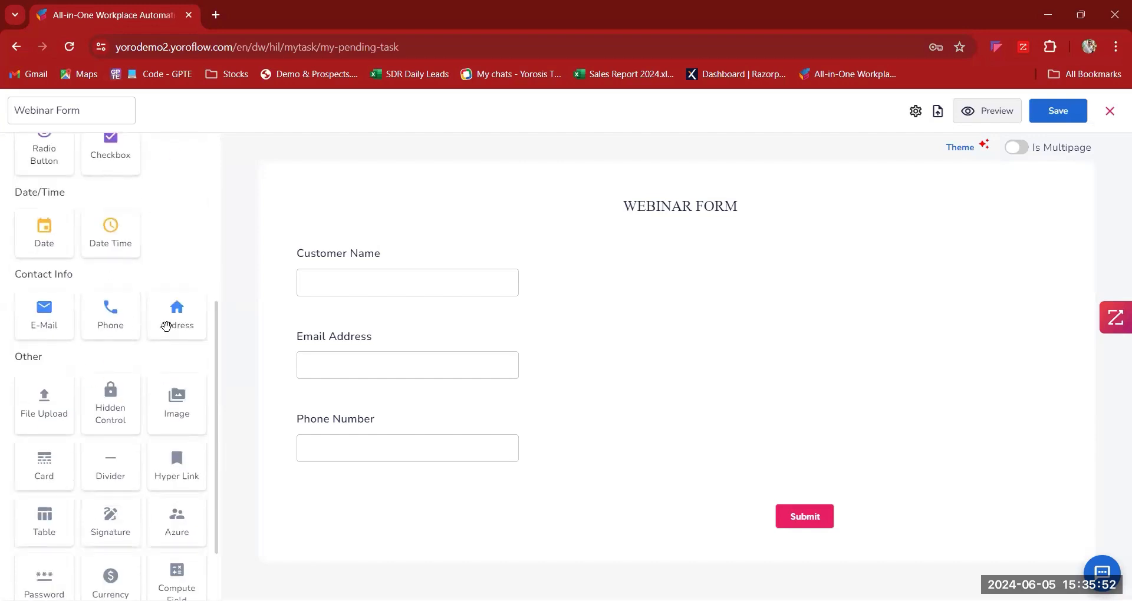
{"action": "scroll", "coordinate": [37, 342], "scroll_direction": "down", "scroll_amount": 2}
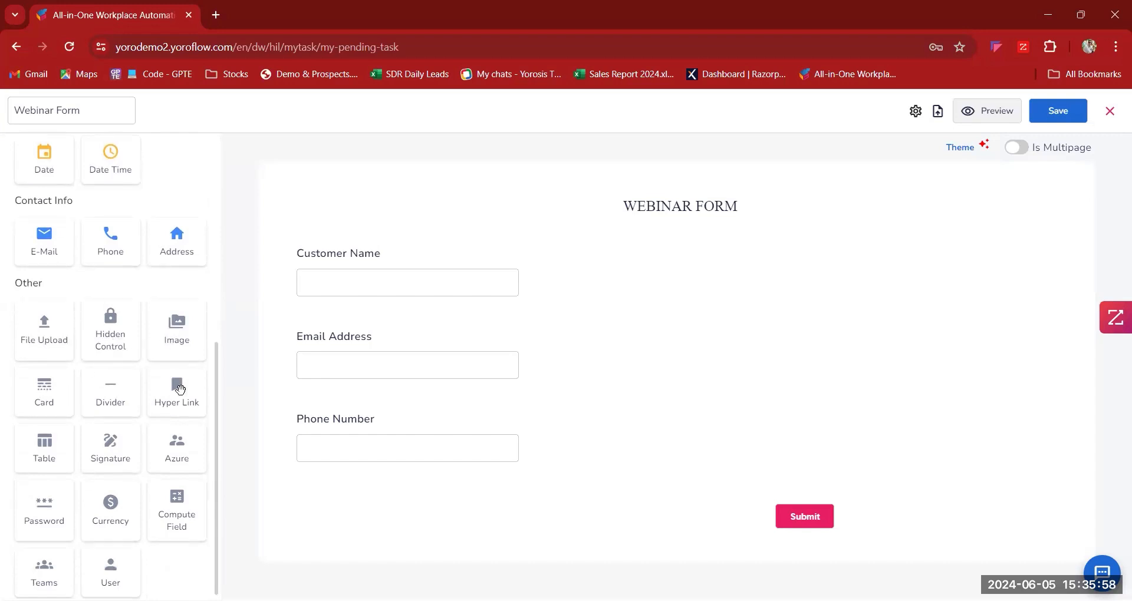
{"action": "scroll", "coordinate": [50, 399], "scroll_direction": "down", "scroll_amount": 1}
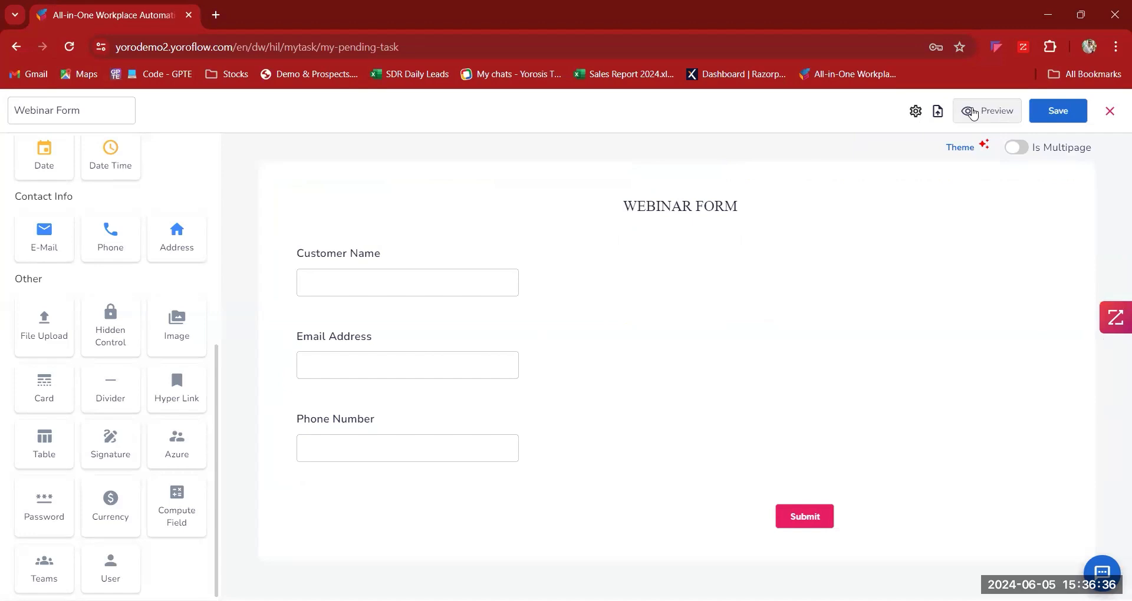
Step: Preview the Webinar Form to check its heading, fields and Submit button, and return to the form editor
{"action": "left_click", "coordinate": [969, 112]}
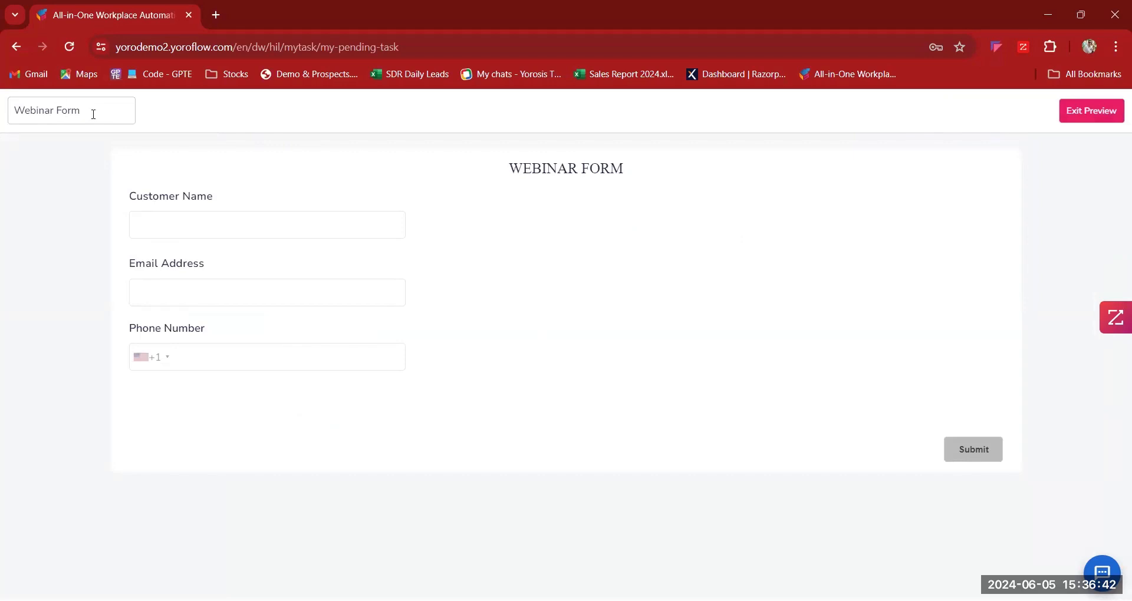
{"action": "left_click", "coordinate": [1074, 120]}
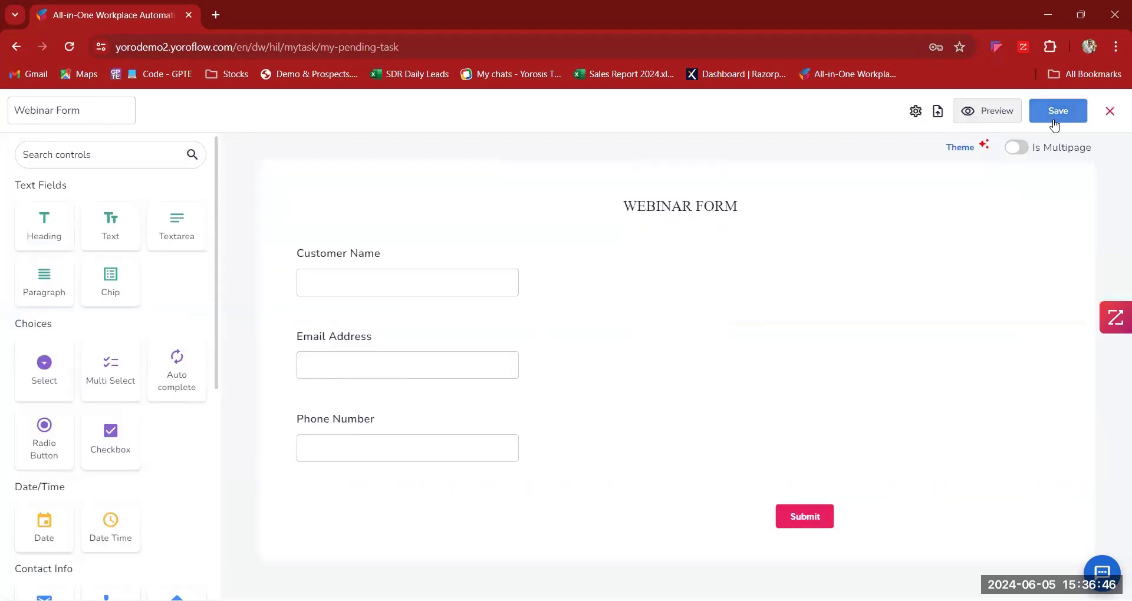